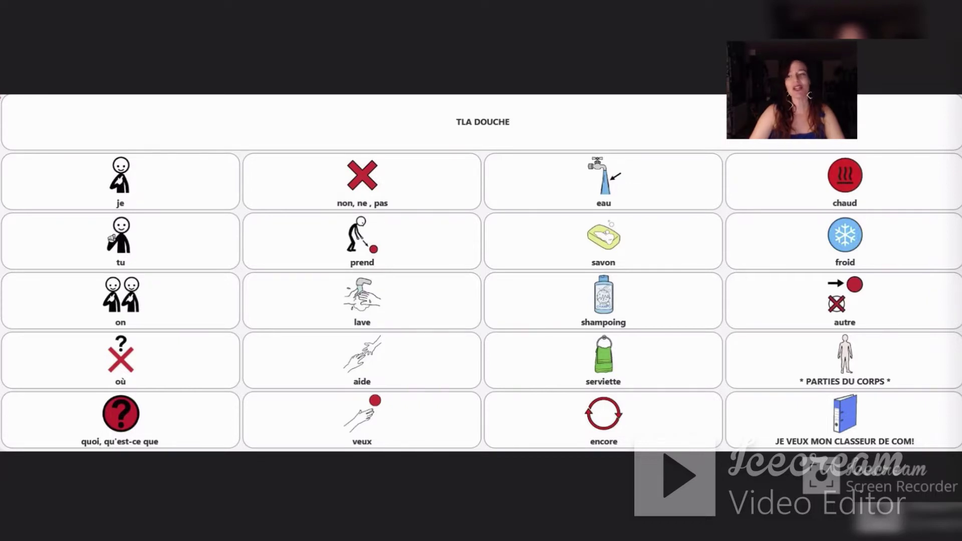
key(Right)
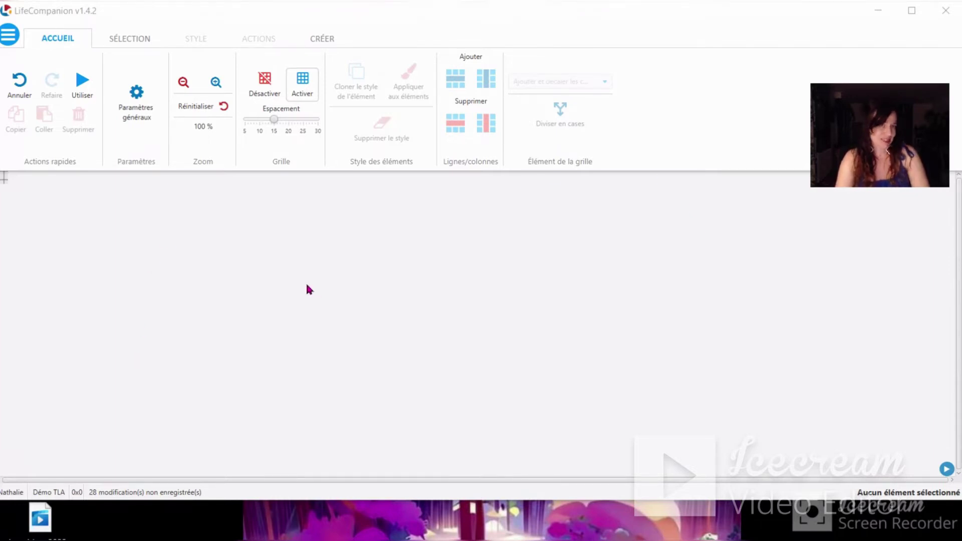
Create a grid stack and enlarge it to fill the whole workspace, about 1622x482
click(321, 39)
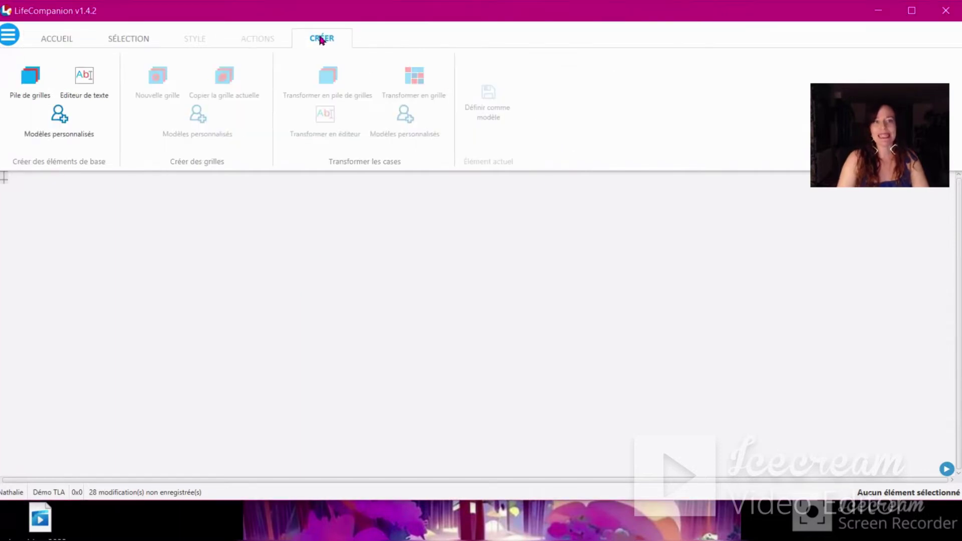
click(24, 88)
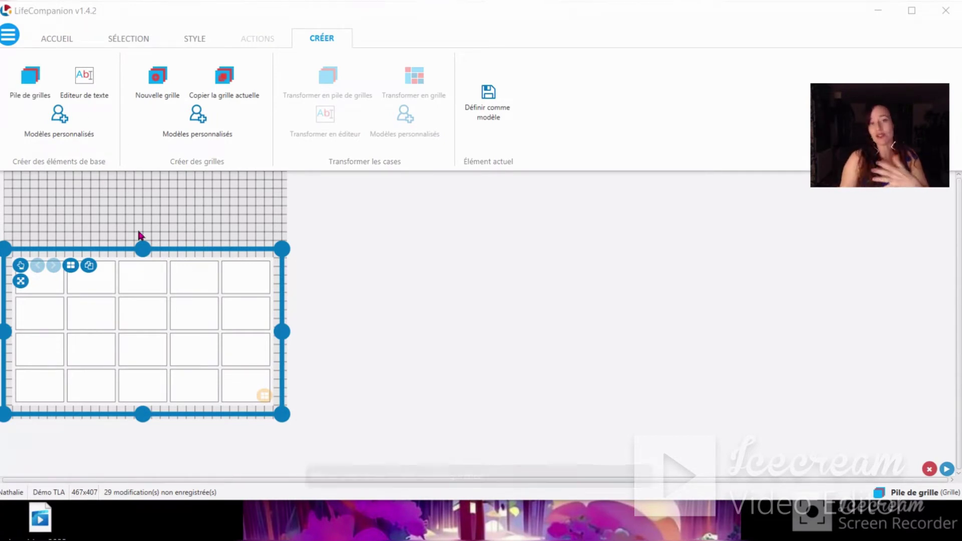
drag(142, 249, 142, 179)
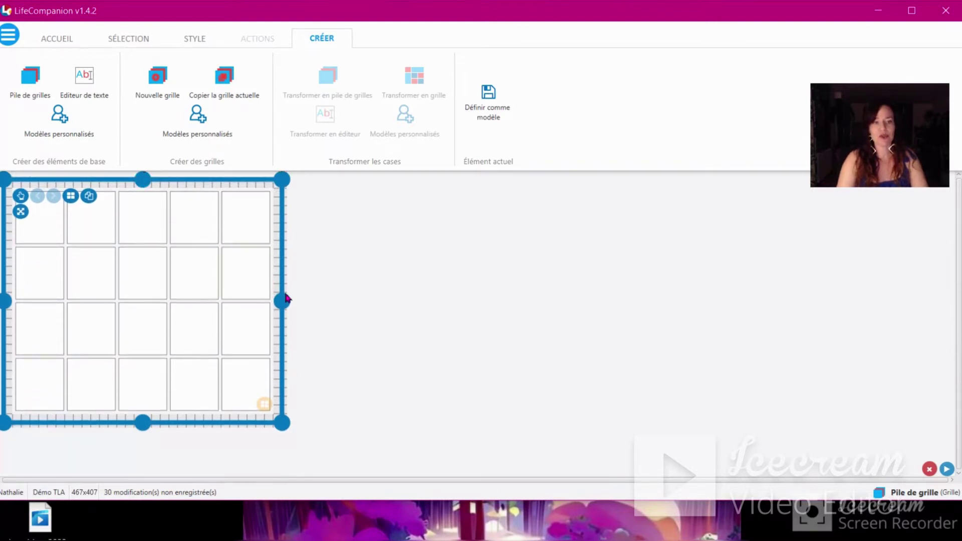
drag(284, 300, 948, 327)
drag(475, 422, 477, 467)
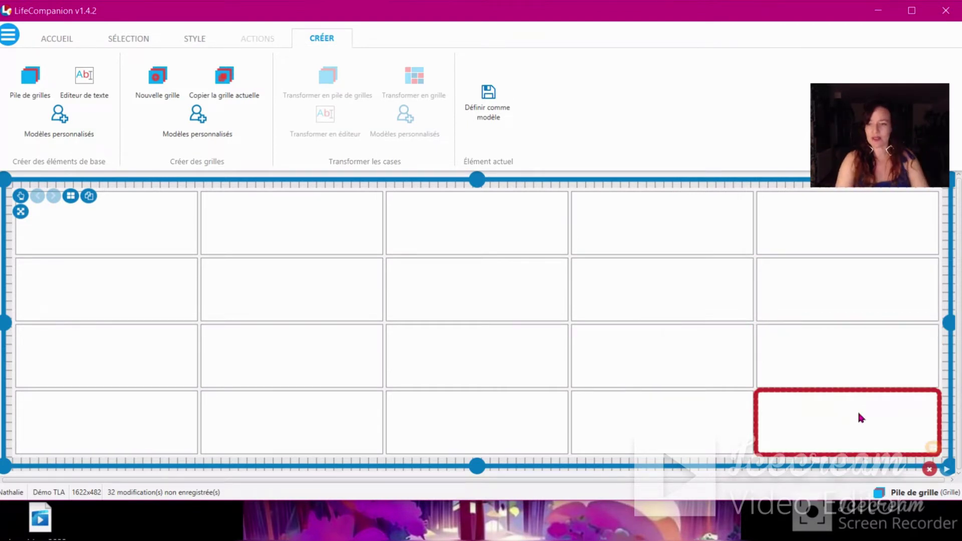
Select the grid inside the stack and give it the custom name "TLA douche"
click(932, 449)
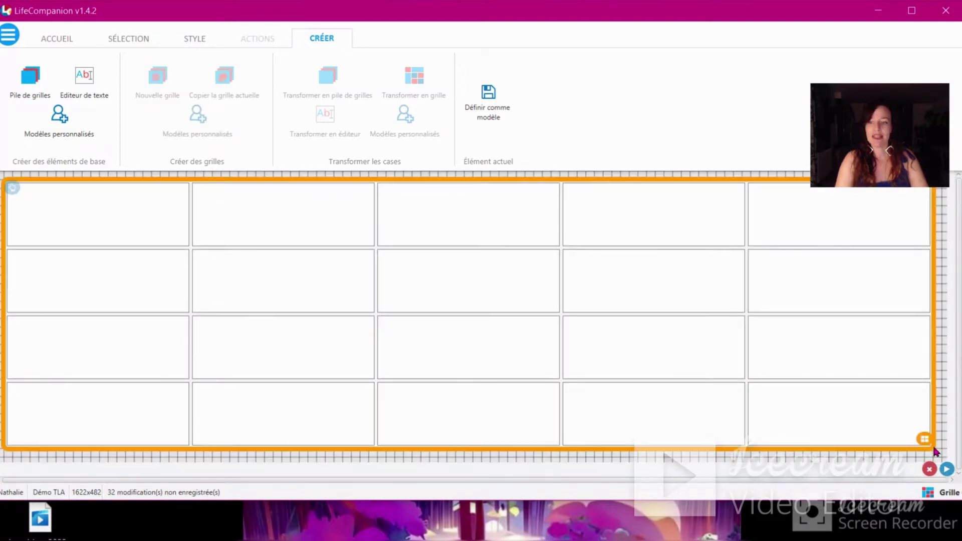
click(953, 495)
text(T)
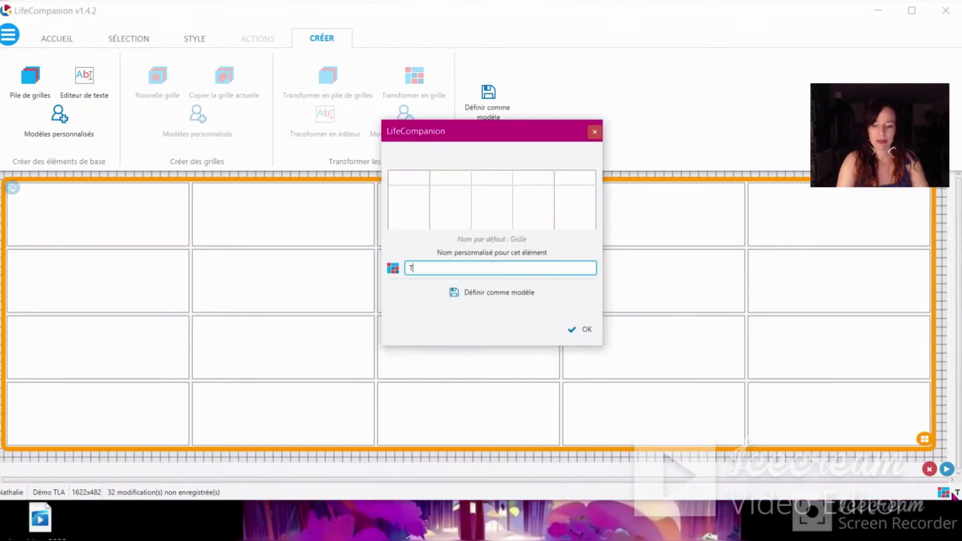
text(LA douche)
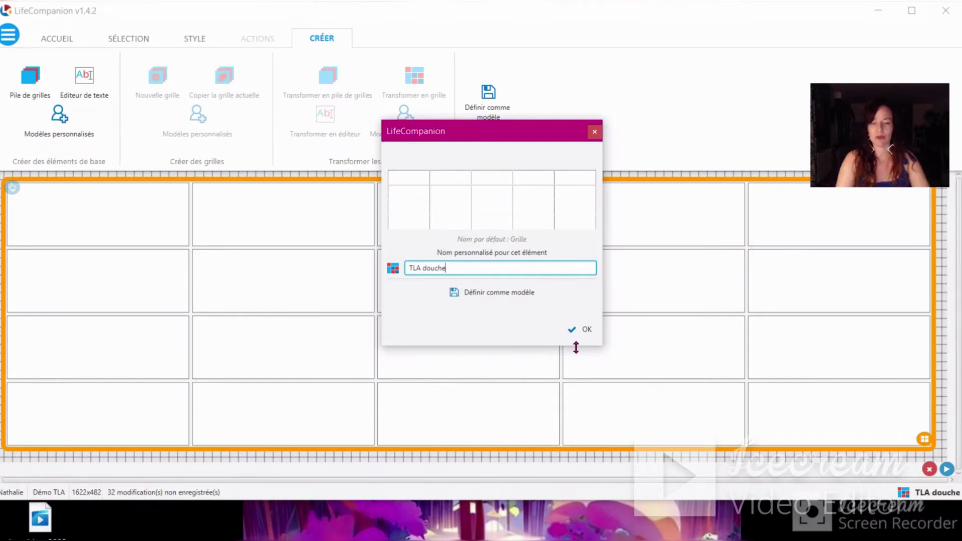
click(587, 330)
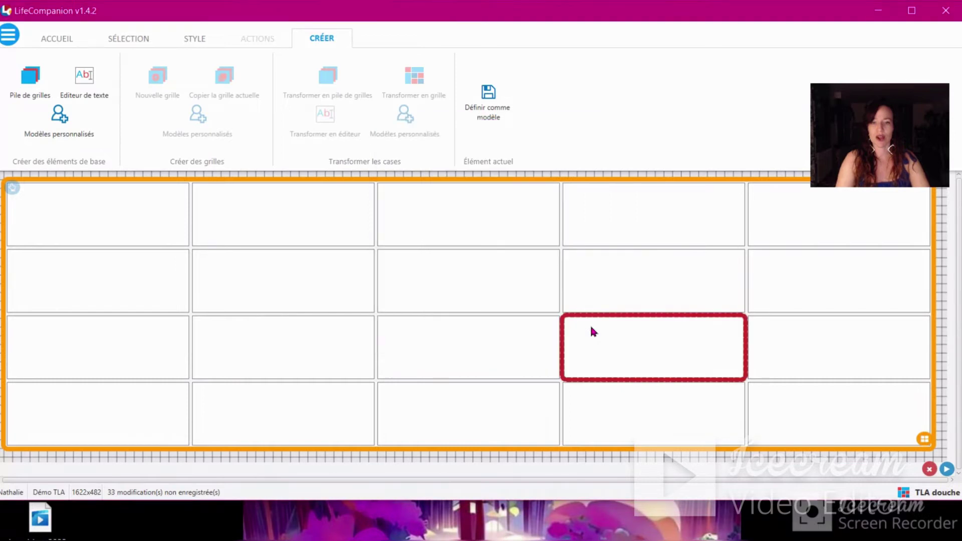
Set the size of the TLA douche grid to 6 rows and 4 columns
click(132, 42)
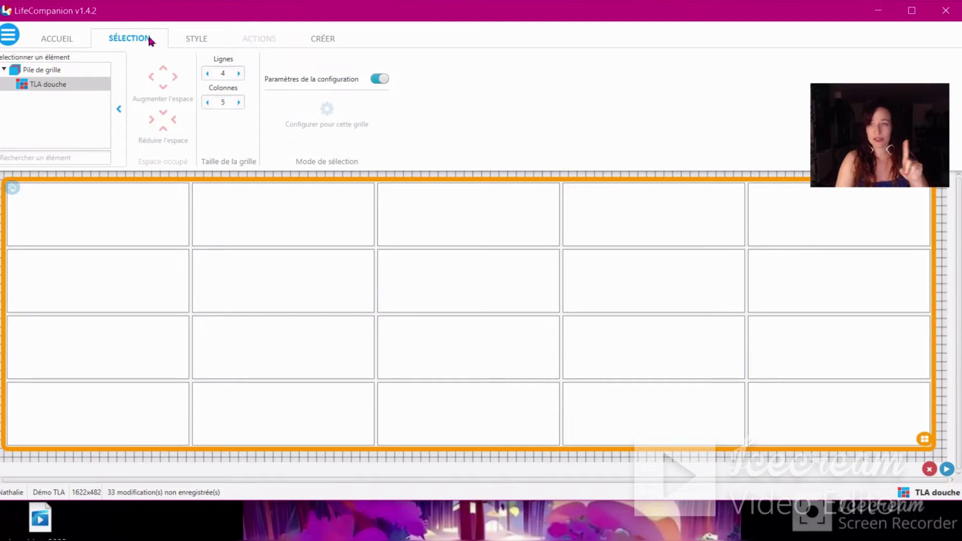
click(239, 74)
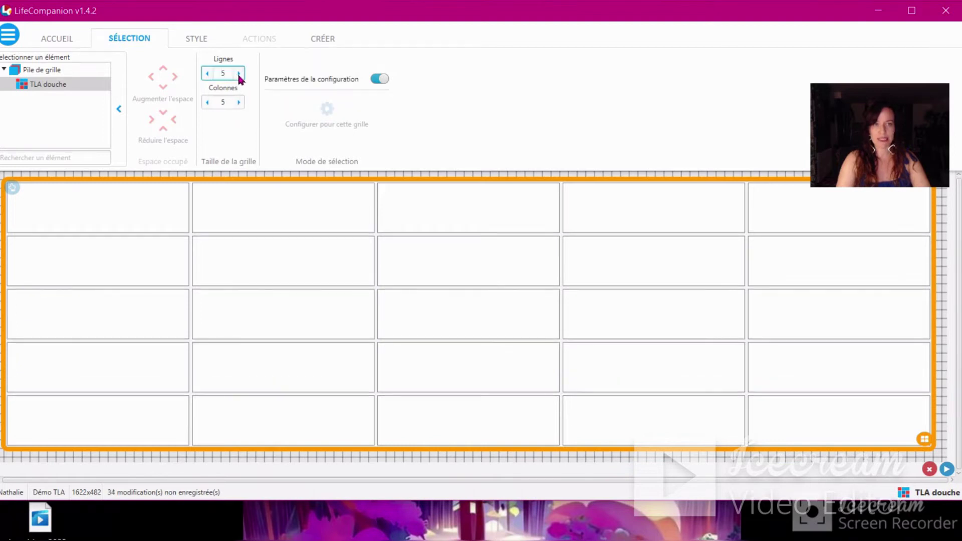
click(239, 73)
click(207, 103)
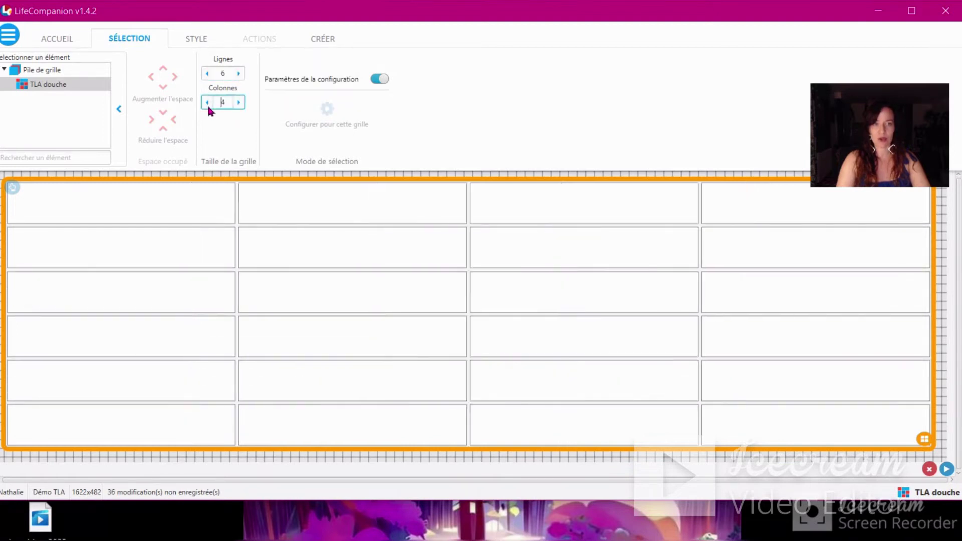
Extend the first cell across all four columns of the first row and set its text to "TLA douche"
click(187, 190)
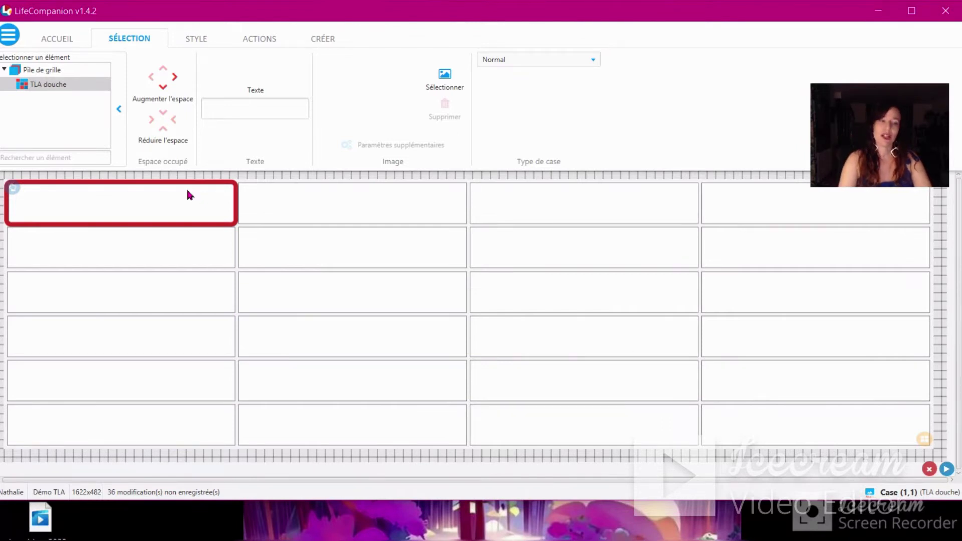
click(176, 78)
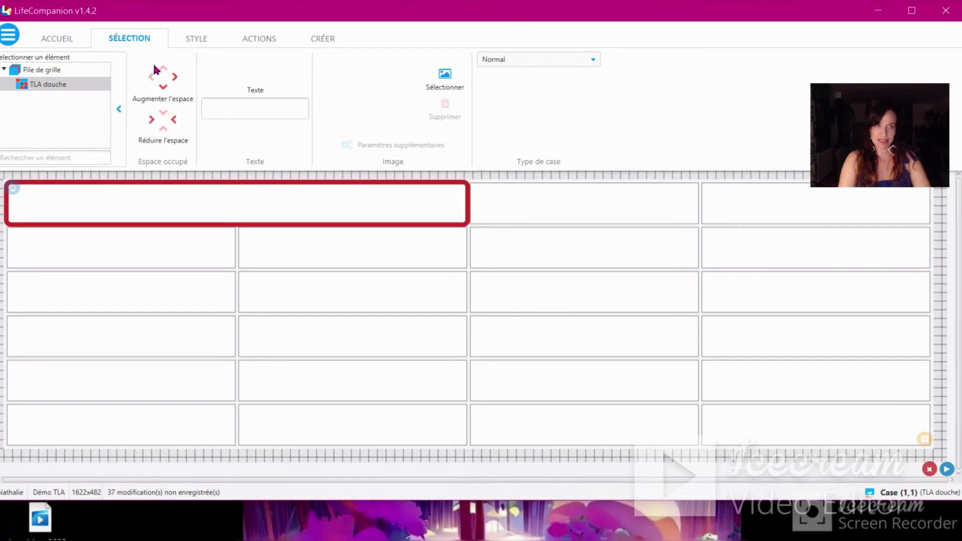
click(176, 78)
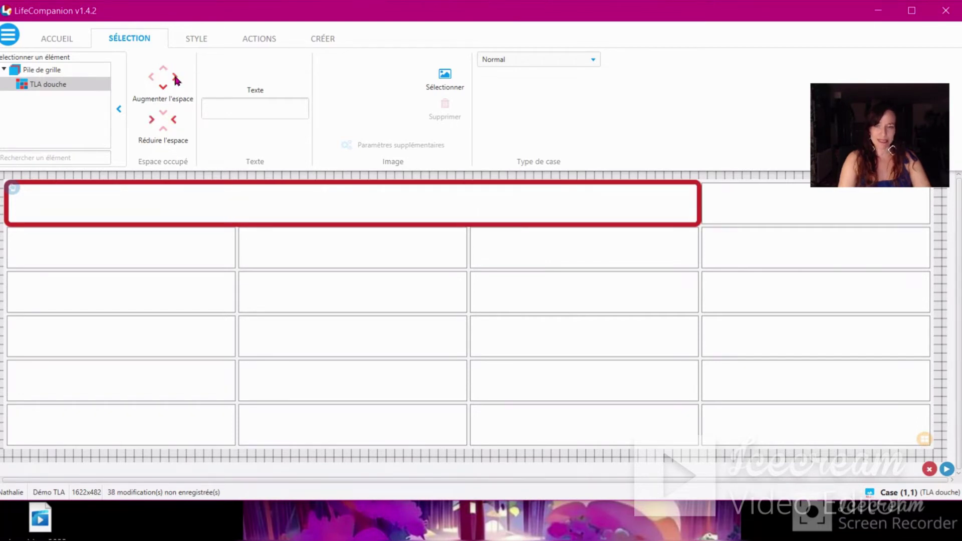
click(176, 78)
click(268, 108)
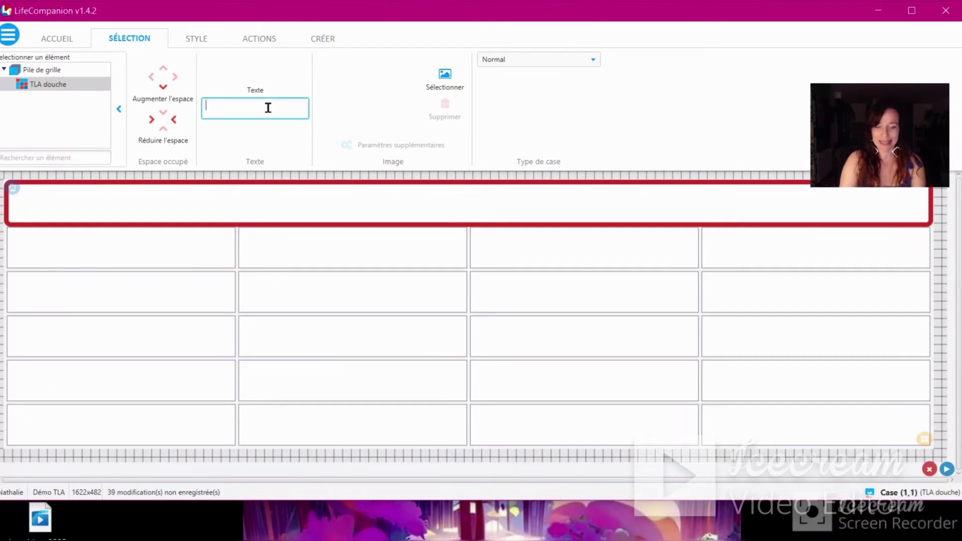
text(TLA douche)
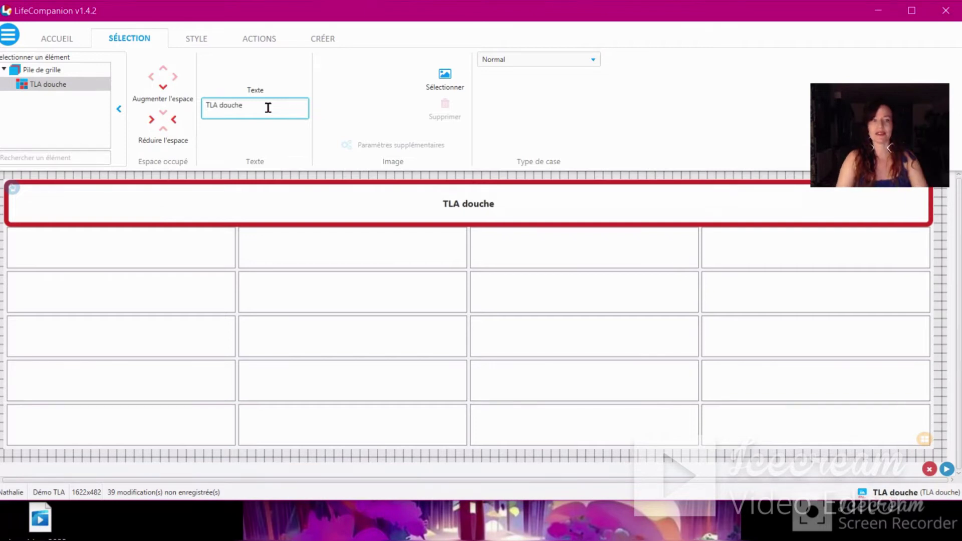
Set the first cell under the title row to "je" and add the ARASAAC black-and-white bald figure pictogram "je"
click(176, 266)
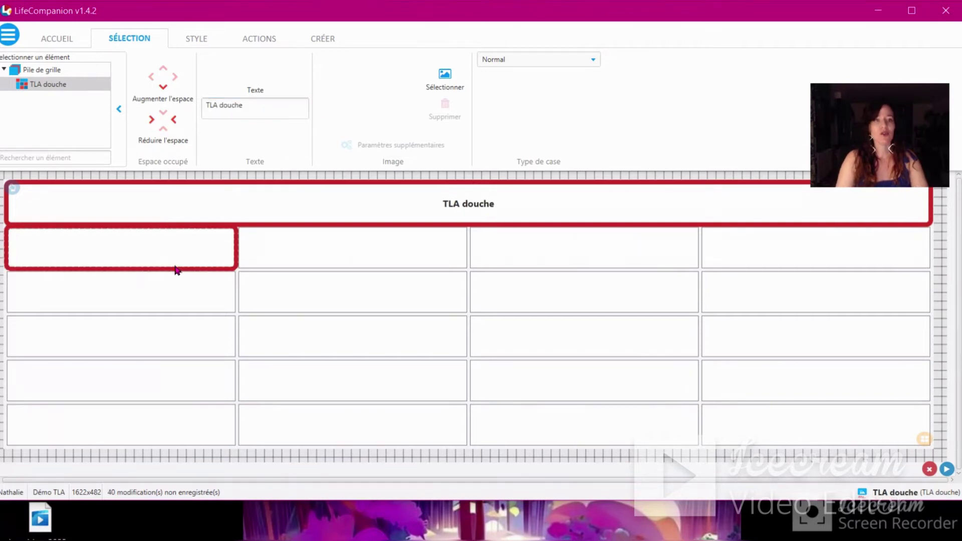
click(234, 115)
text(je)
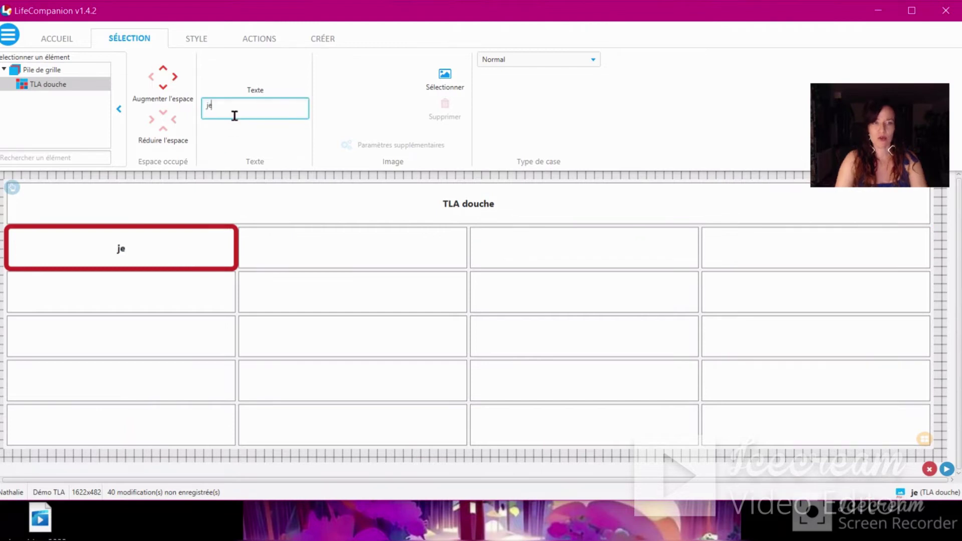
click(444, 80)
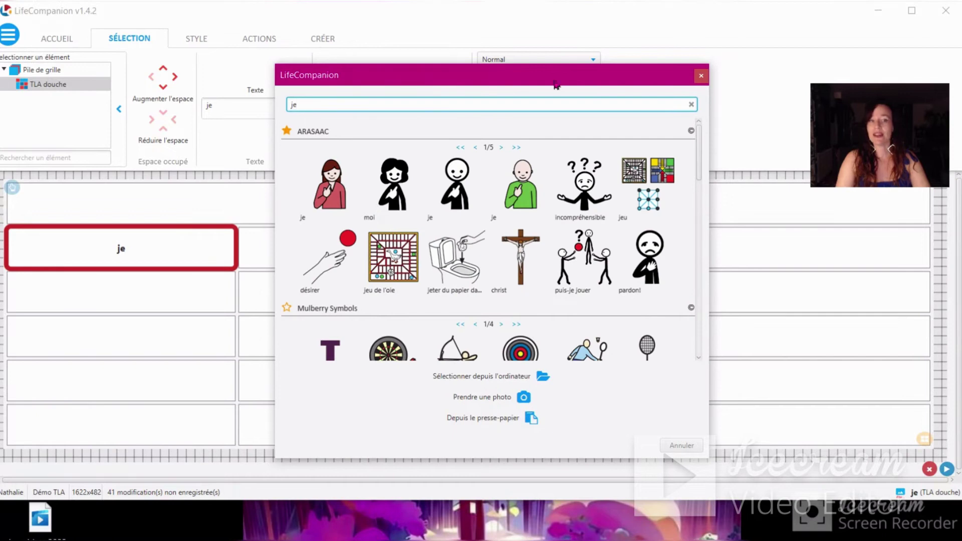
mouse_move(699, 144)
mouse_down()
mouse_move(693, 240)
mouse_move(701, 132)
mouse_up()
click(455, 183)
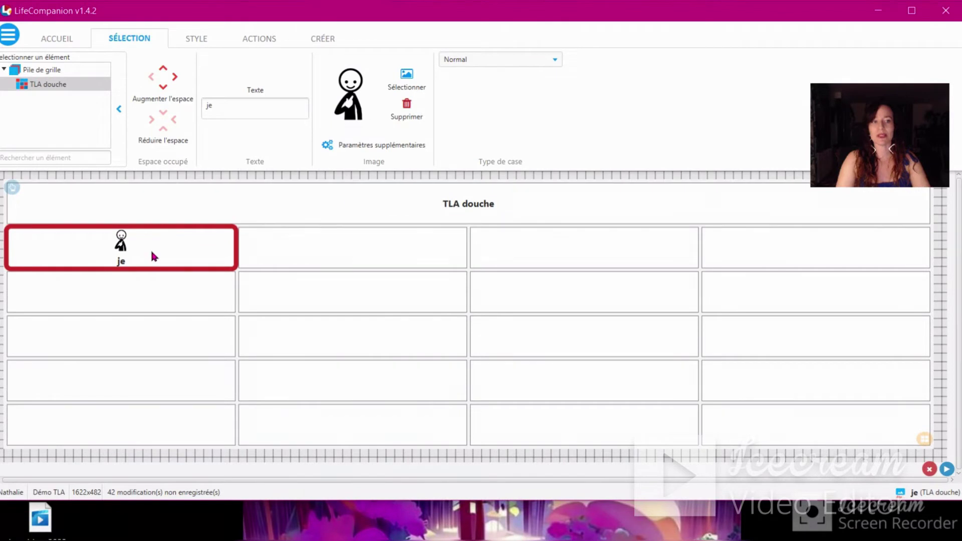
Set the cell below "je" to "tu" and add the ARASAAC black-and-white bald figure pictogram "toi"
click(143, 307)
click(247, 114)
text(tu)
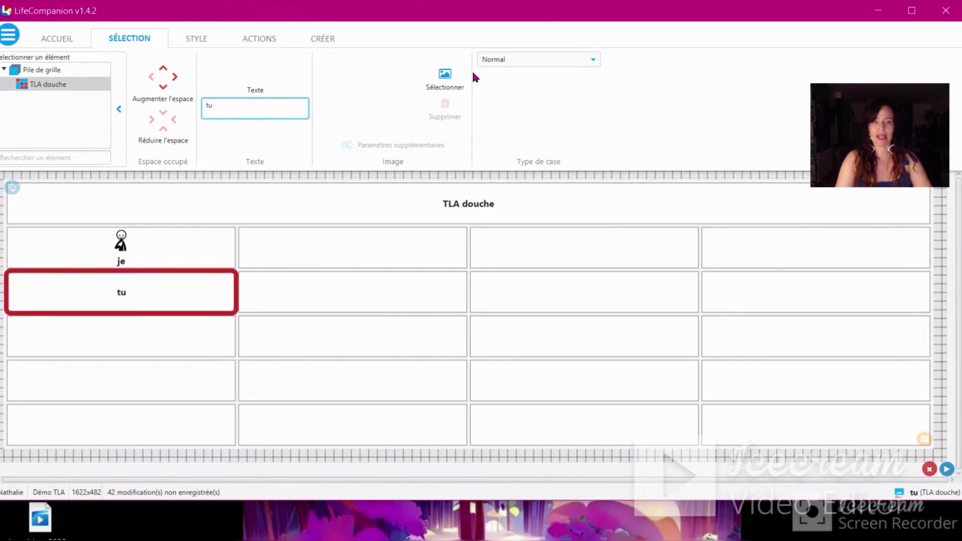
click(444, 76)
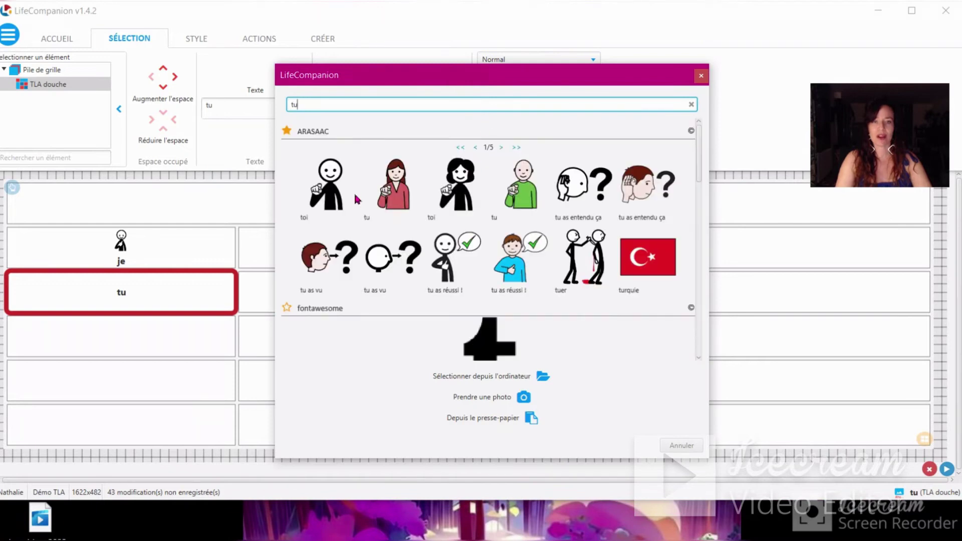
click(373, 196)
Set the cell below "tu" to "on, nous" and add the ARASAAC black-and-white bald figures pictogram found by searching for "nous"
click(189, 326)
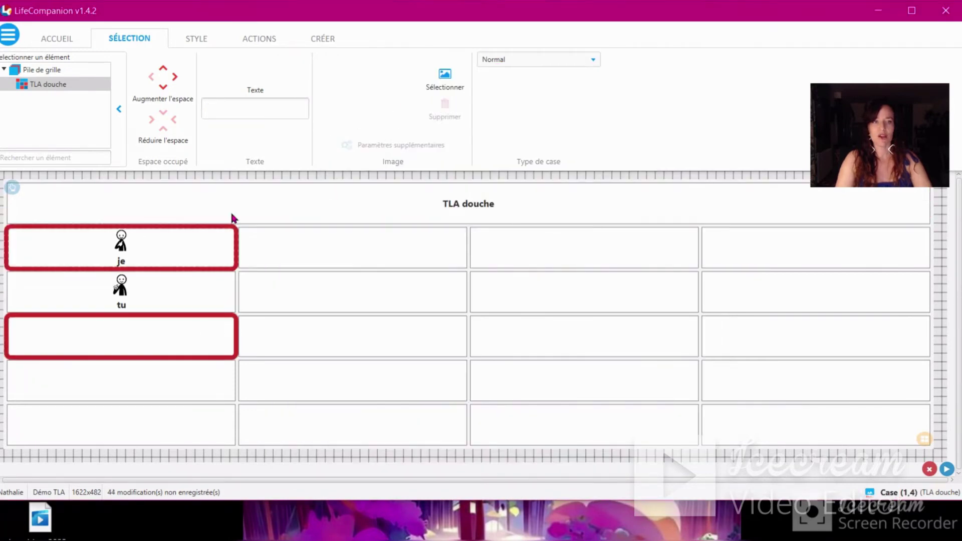
click(259, 109)
text(on)
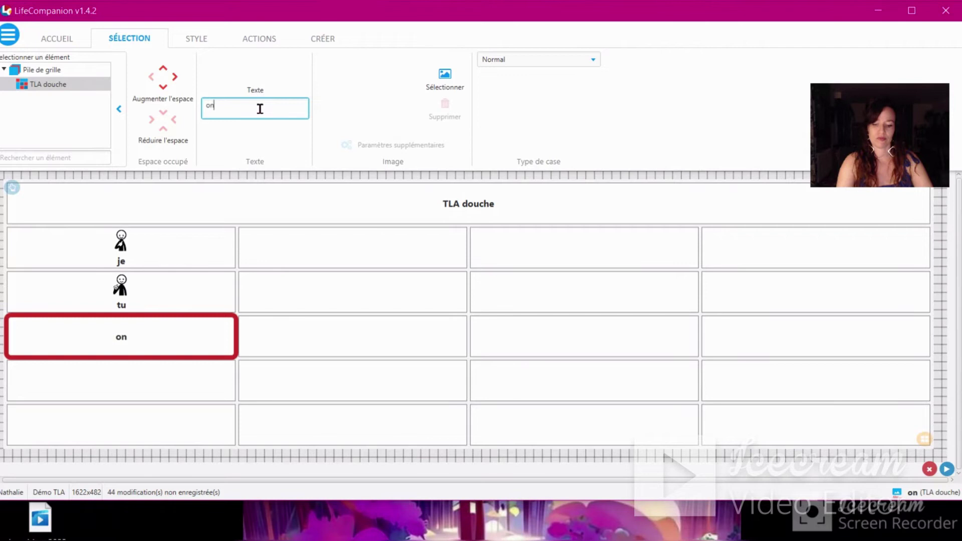
click(438, 80)
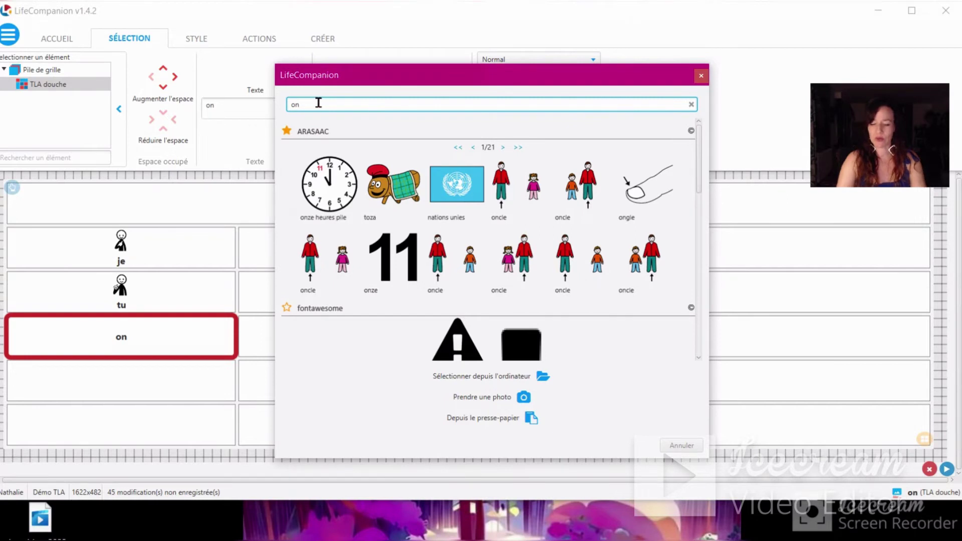
key(BackSpace)
key(BackSpace)
text(nous)
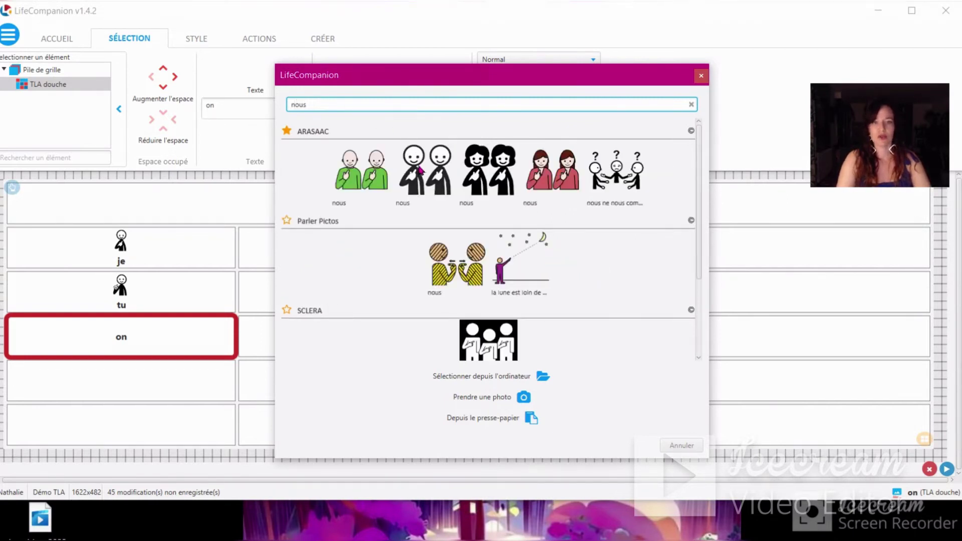
click(420, 172)
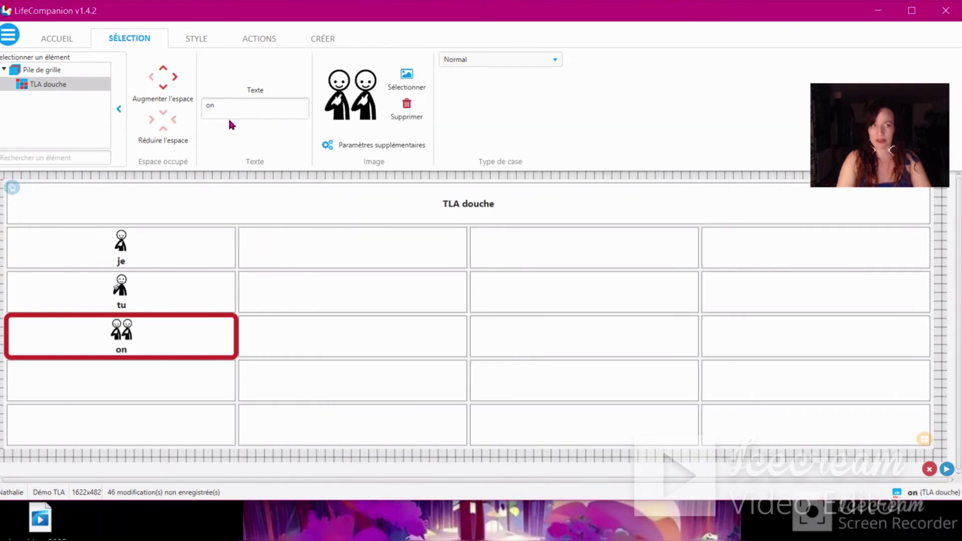
click(227, 103)
text(, nous)
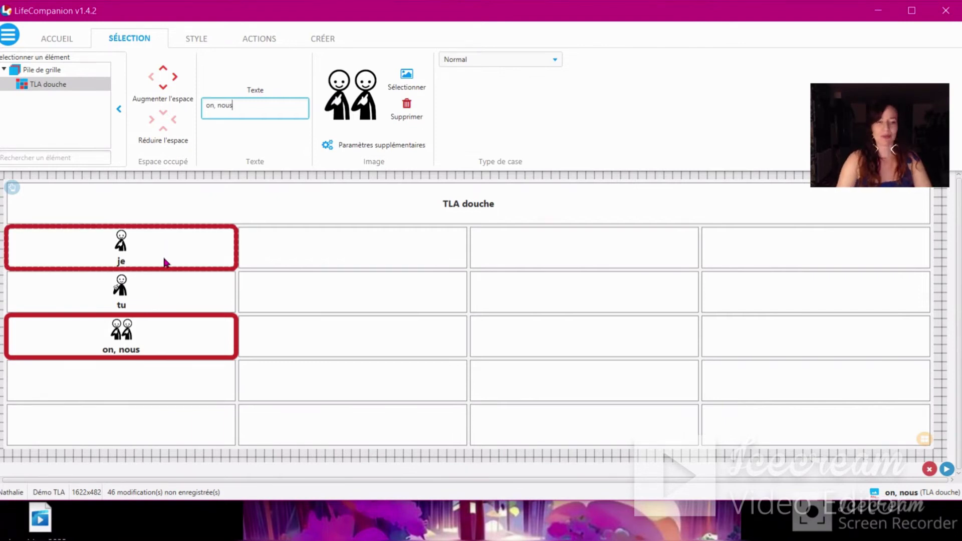
Set the cell below "on, nous" to "où" and add the ARASAAC pictogram "où est-il"
click(135, 370)
click(229, 107)
text(où)
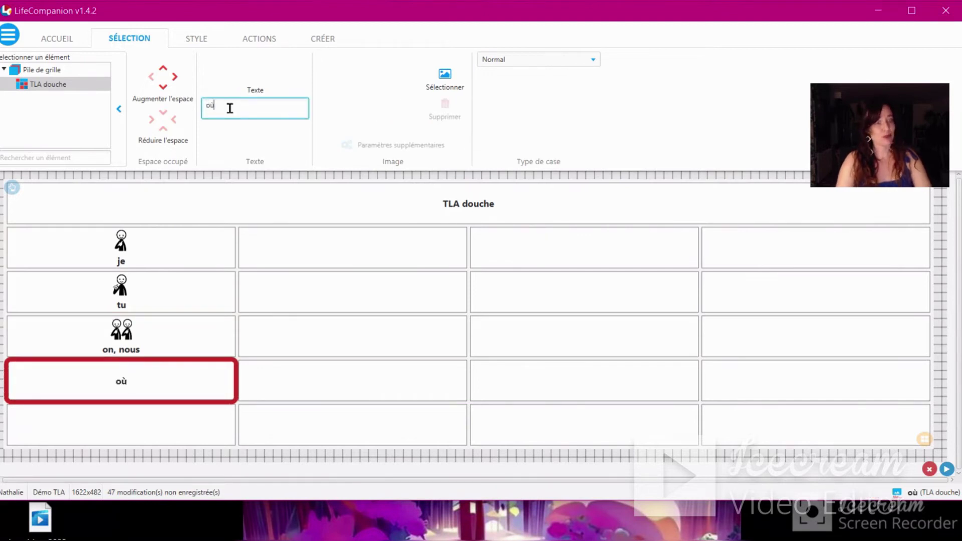
click(448, 84)
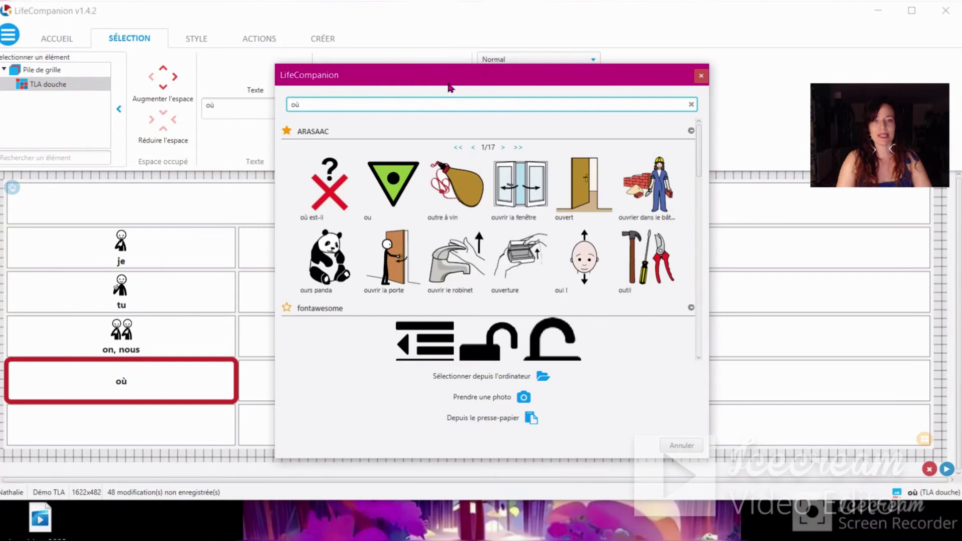
click(328, 183)
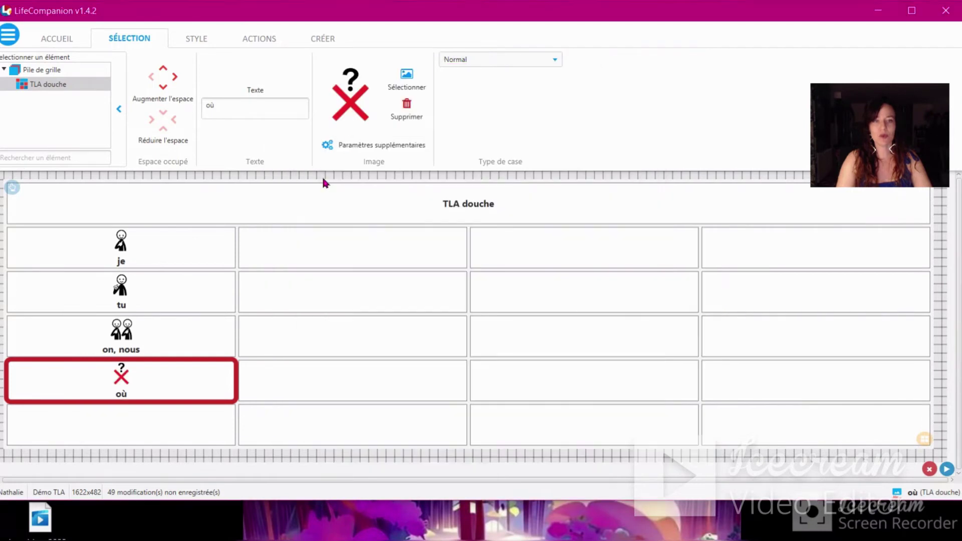
Set the cell below "où" to "quoi" and add the ARASAAC red circle question-mark pictogram
click(139, 439)
click(221, 111)
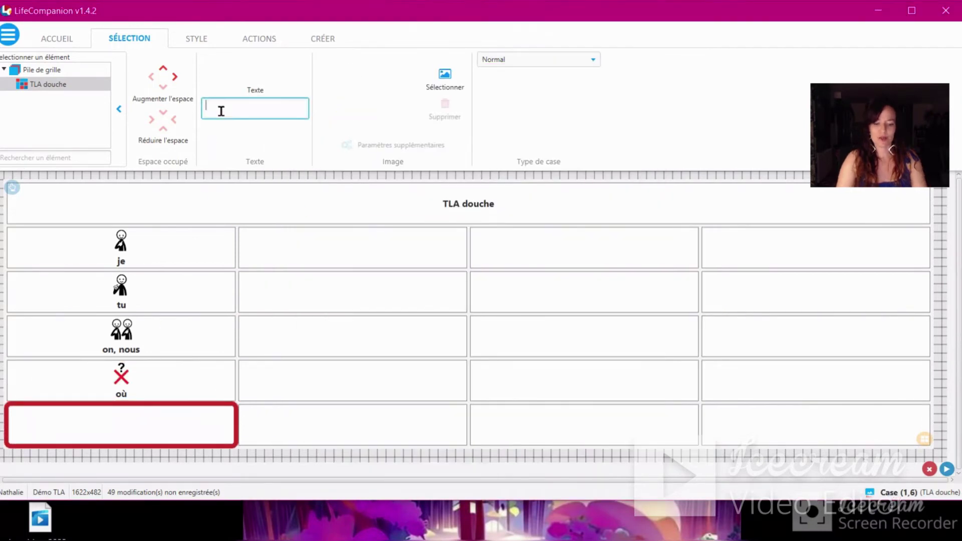
text(quoi)
click(450, 76)
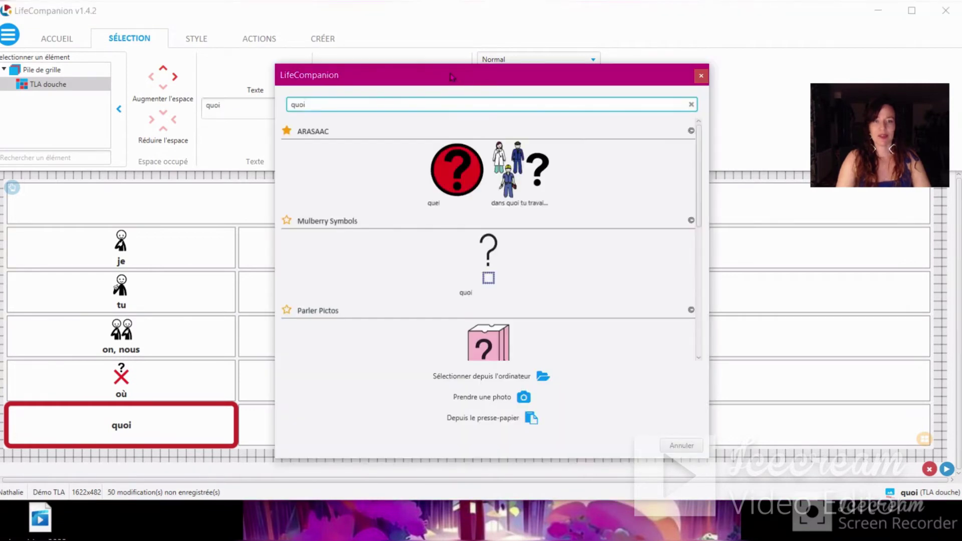
click(447, 159)
Extend the text of the "quoi" cell to "quoi, quel , qu'est-ce que"
click(269, 109)
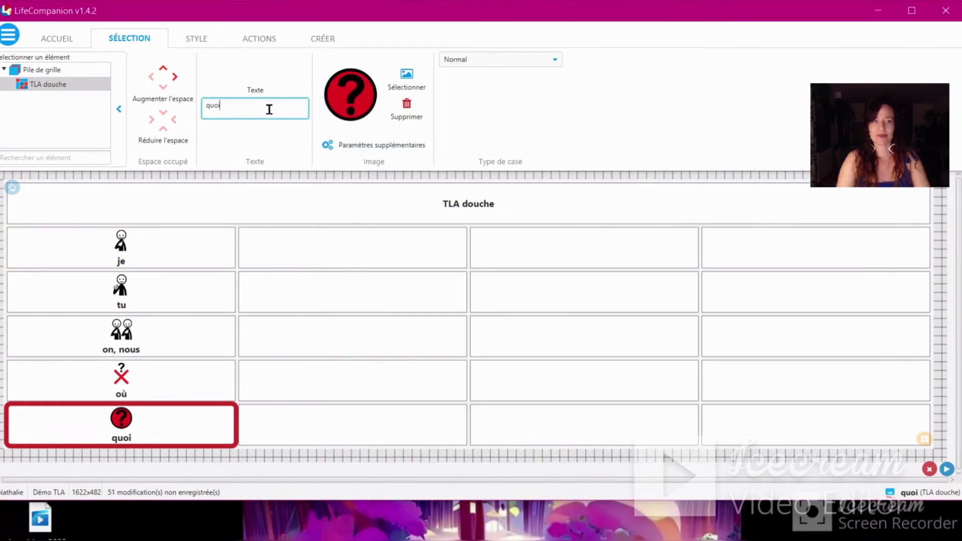
text(, quel )
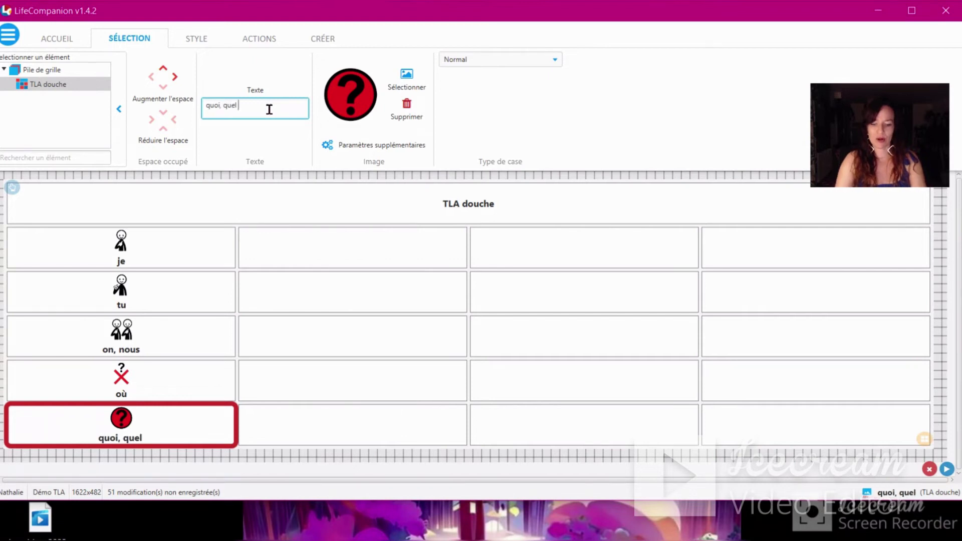
text(, qu'est-)
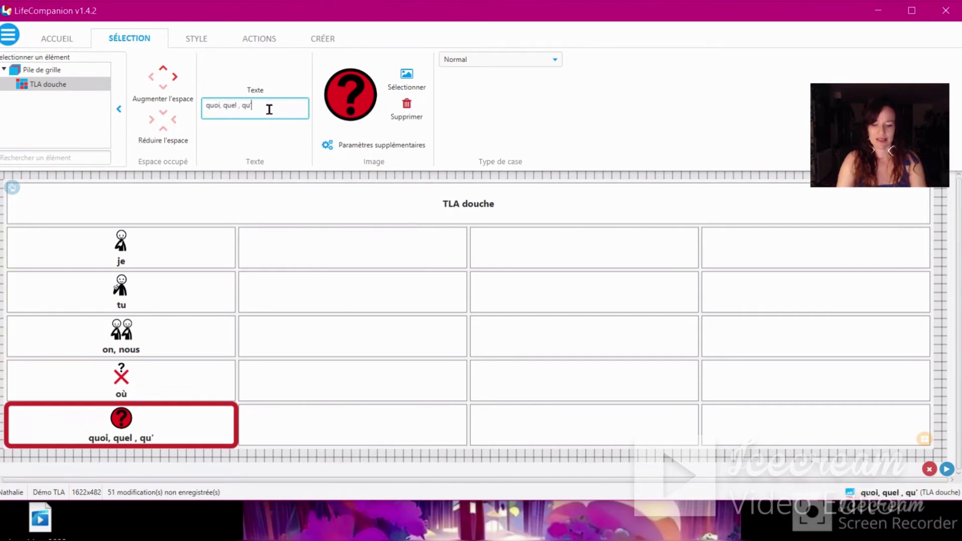
text(ce q)
text(ue)
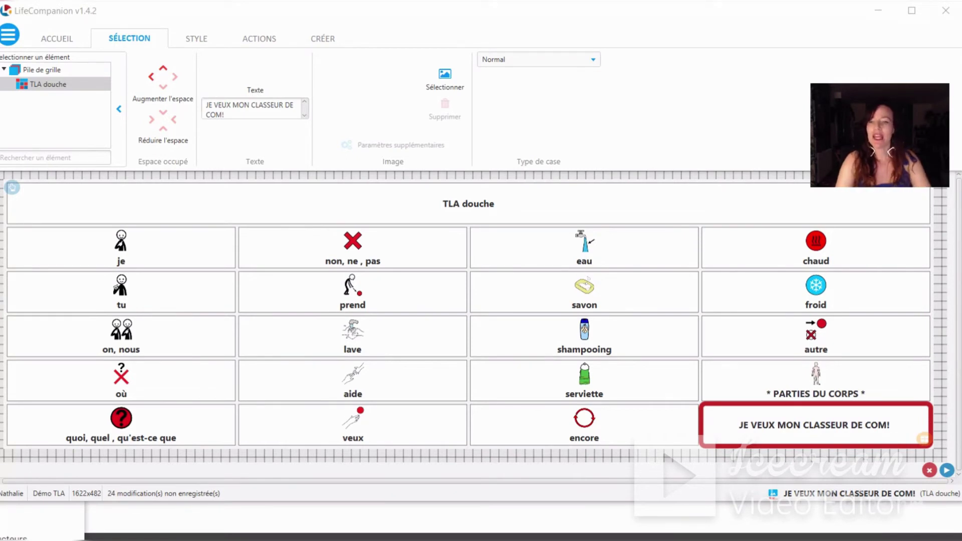
Set the cell text font of the whole "TLA douche" grid to Comic Sans MS
click(923, 440)
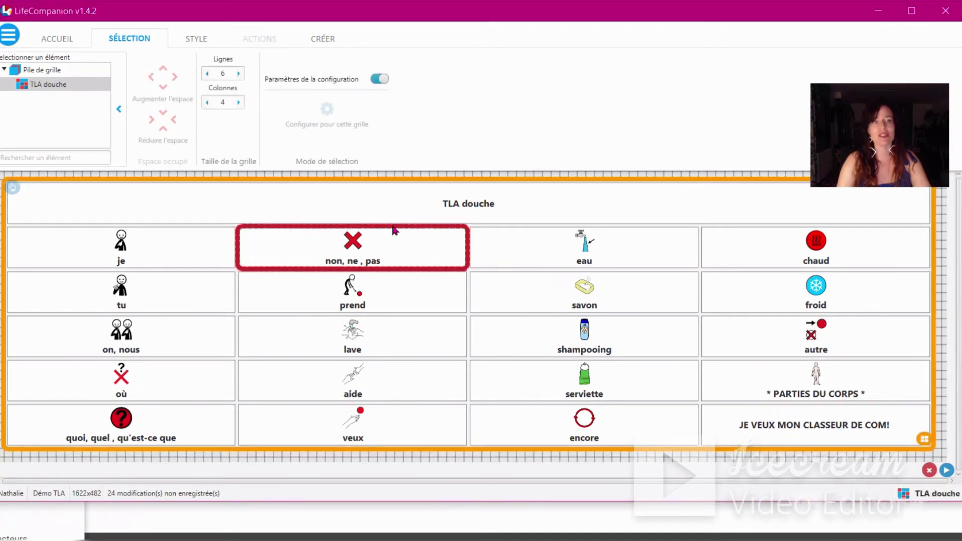
click(201, 43)
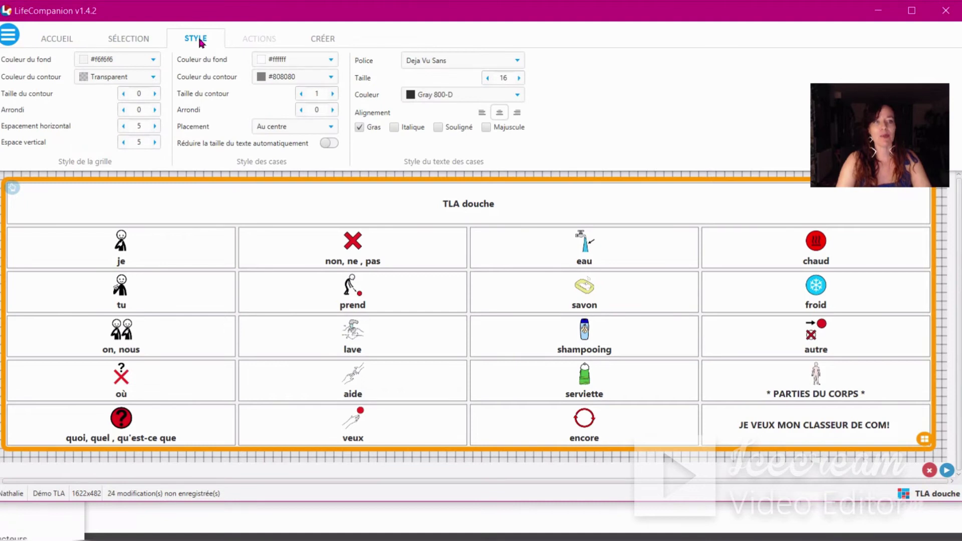
click(519, 60)
scroll(521, 106, down, 3)
drag(521, 107, 521, 111)
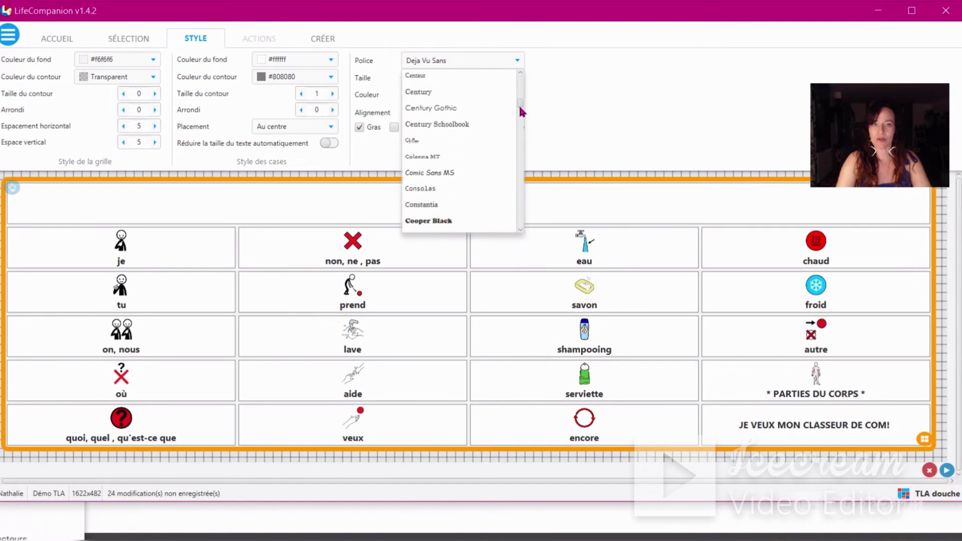
click(451, 176)
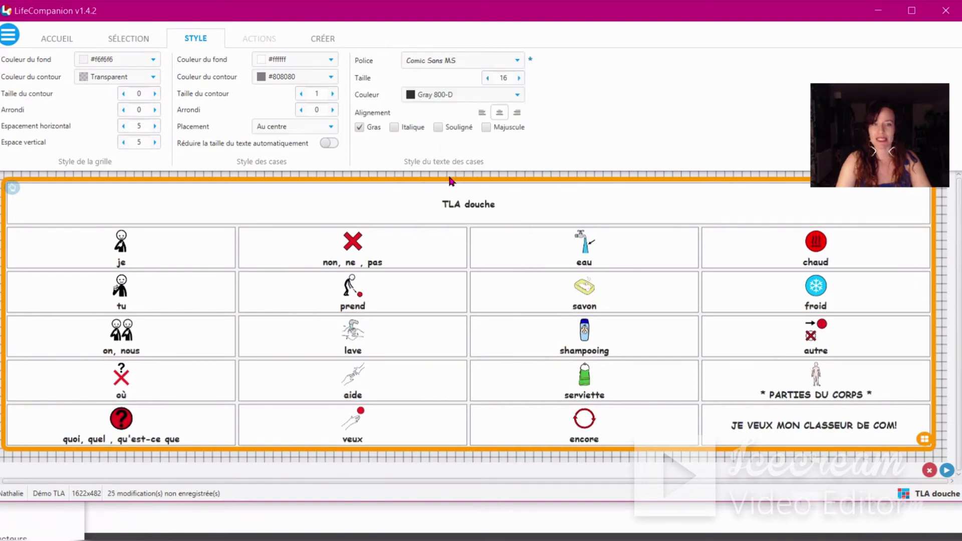
Give the cells "je", "tu" and "on, nous" a Blue 100 background
click(195, 252)
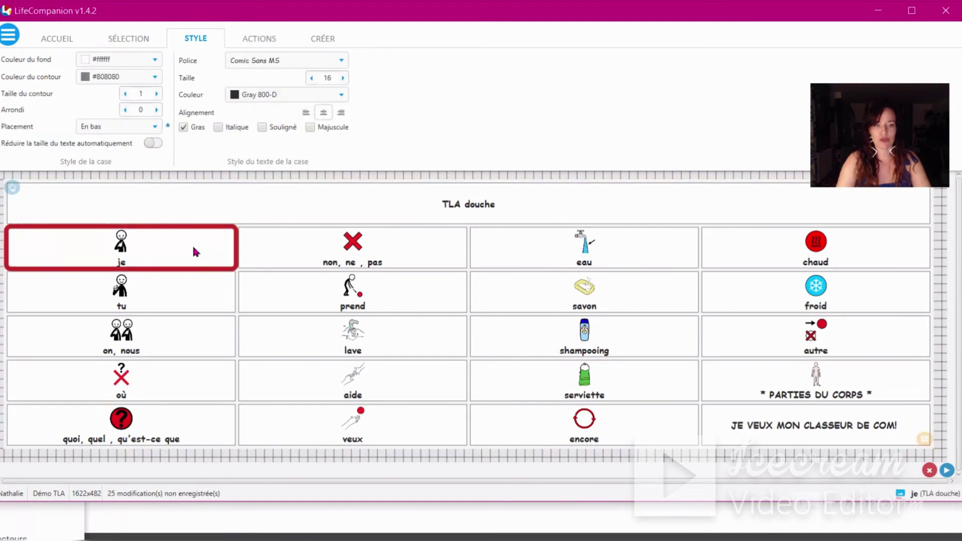
shift+click(185, 337)
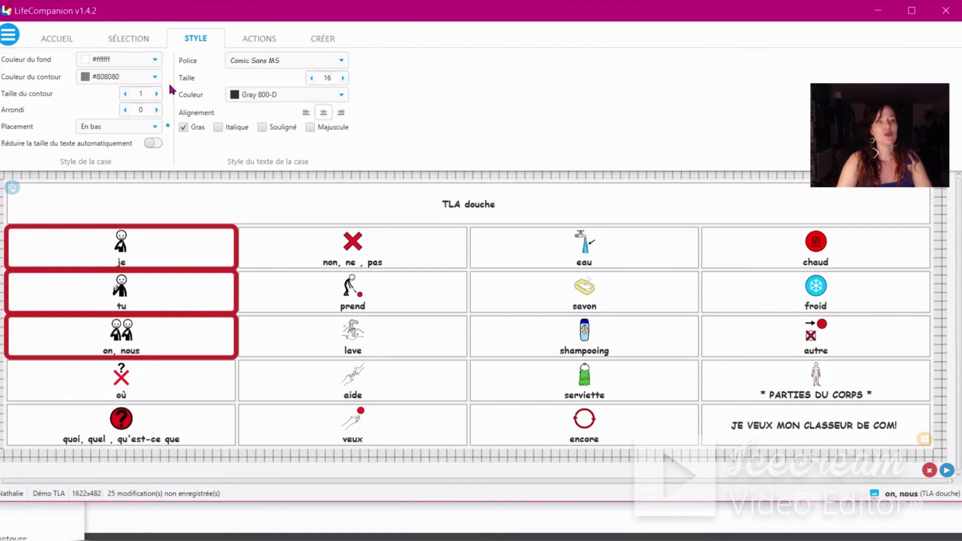
click(159, 67)
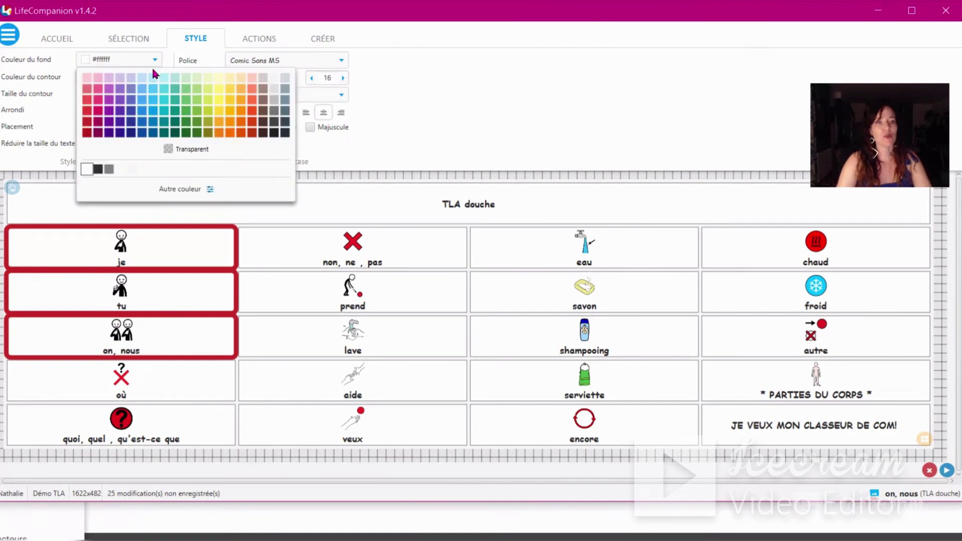
click(145, 79)
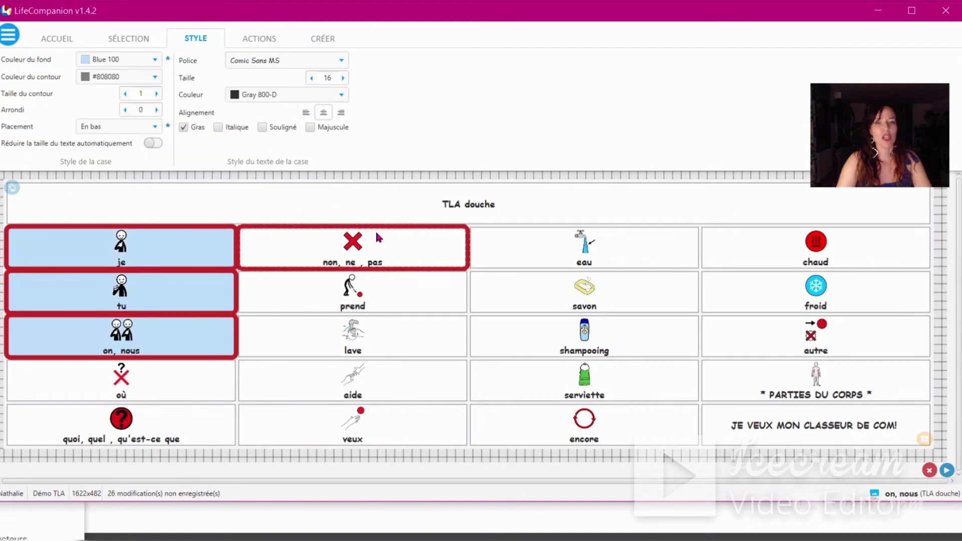
Give the verb cells "prend", "lave", "aide" and "veux" a Red 100 background
click(387, 309)
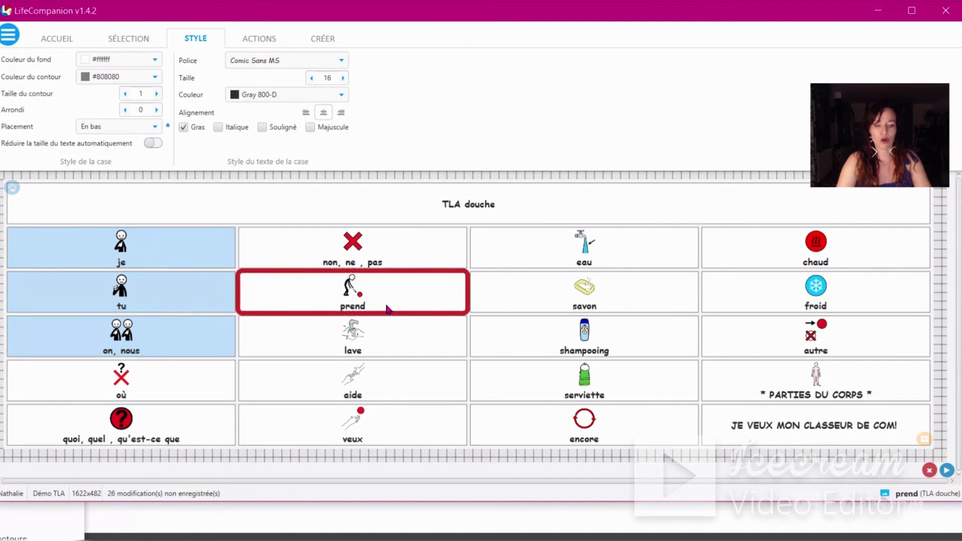
shift+click(382, 424)
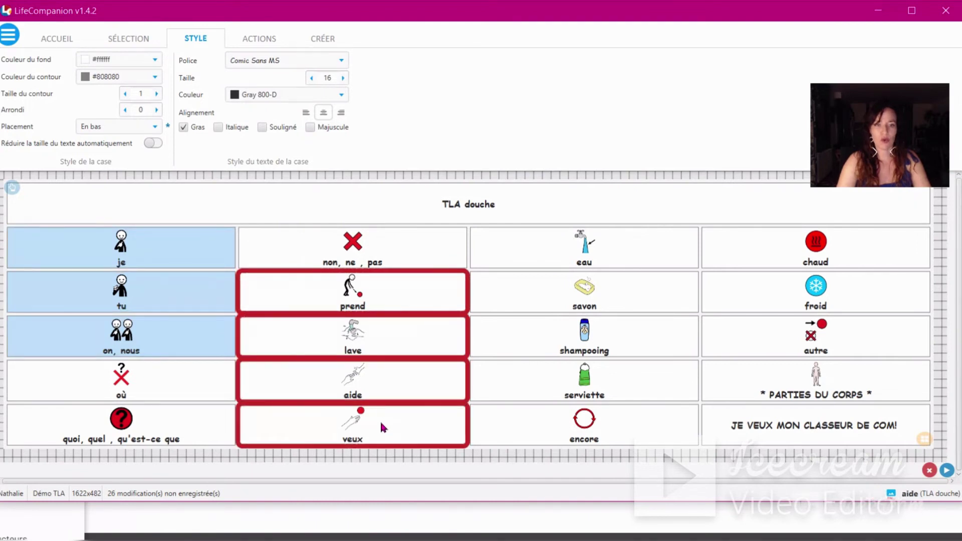
click(154, 61)
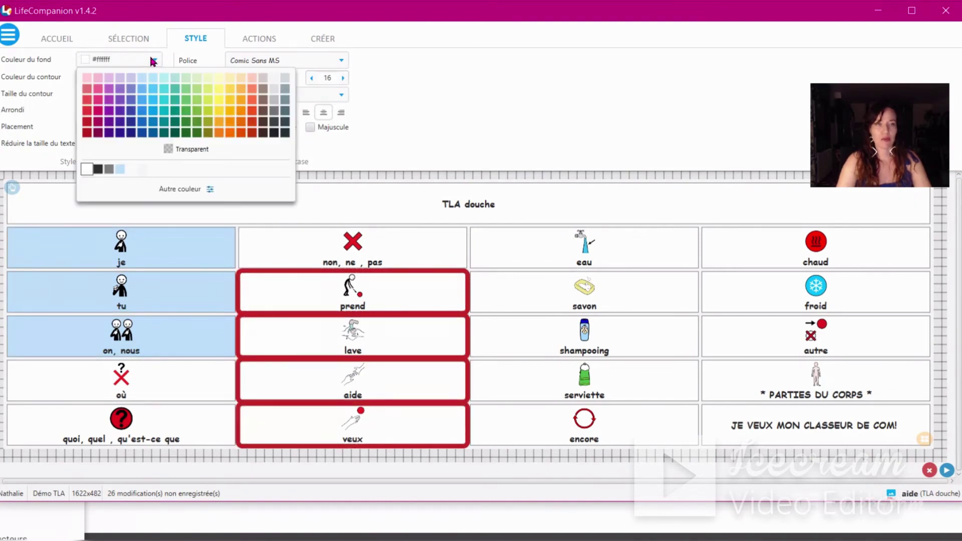
click(87, 78)
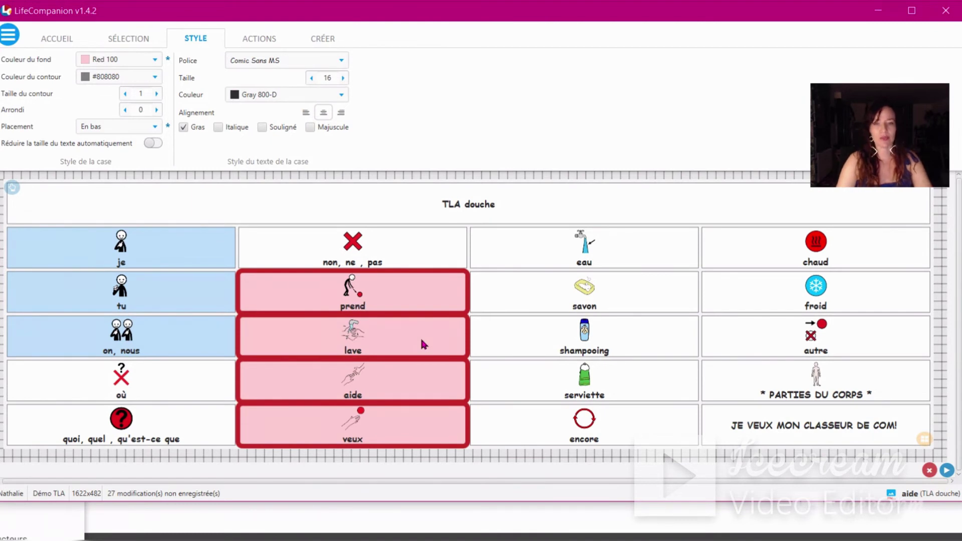
Give the "* PARTIES DU CORPS *" cell a Yellow 100 background
click(795, 383)
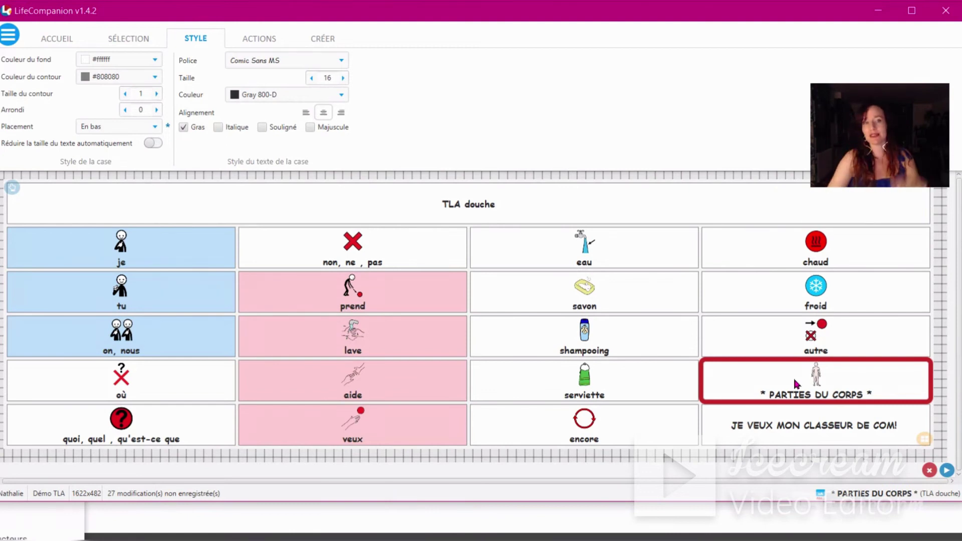
click(161, 64)
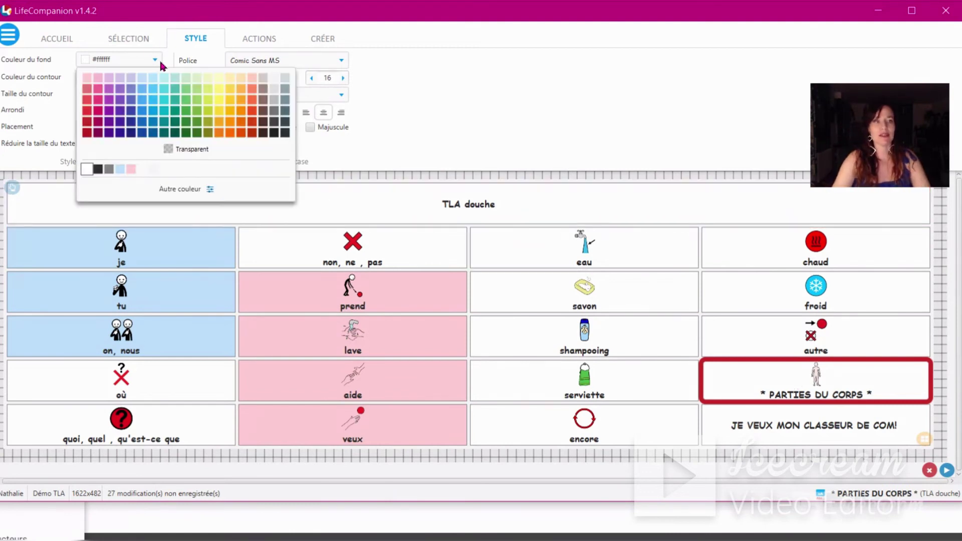
click(218, 80)
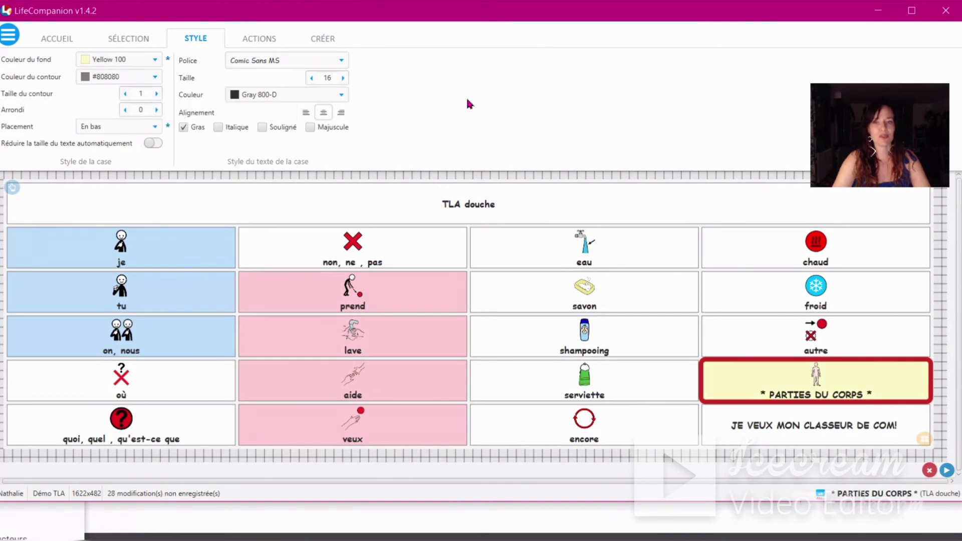
Increase the text size of the "TLA douche" title cell to 34
click(519, 207)
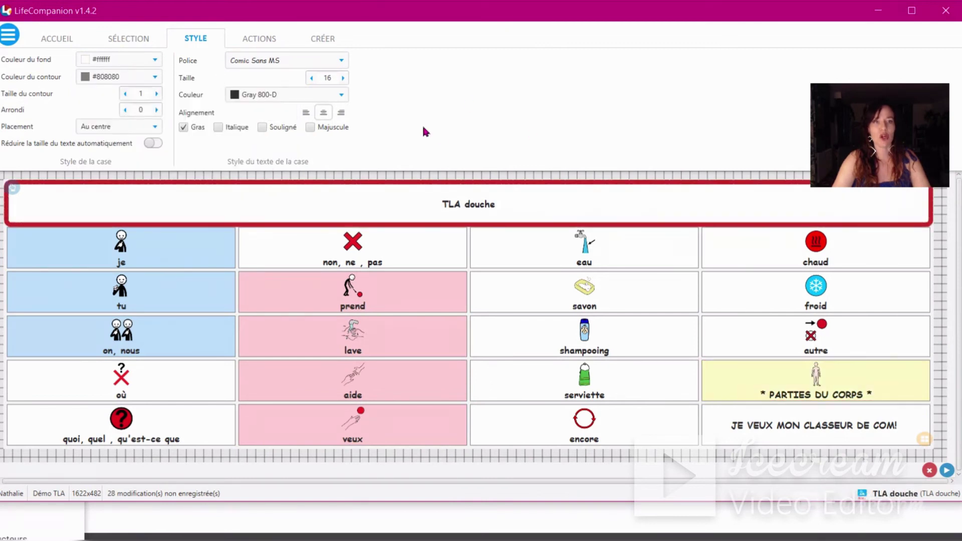
click(343, 77)
click(343, 78)
click(343, 78)
click(343, 77)
click(343, 77)
click(343, 78)
click(343, 77)
click(343, 77)
click(343, 78)
click(754, 261)
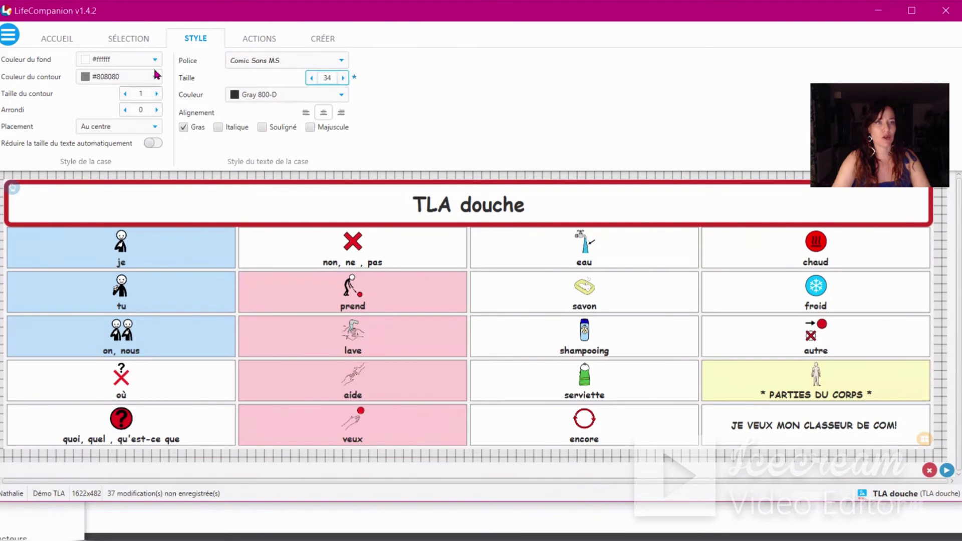
Set the title cell's text color to Purple 300 and keep its text bold
click(343, 98)
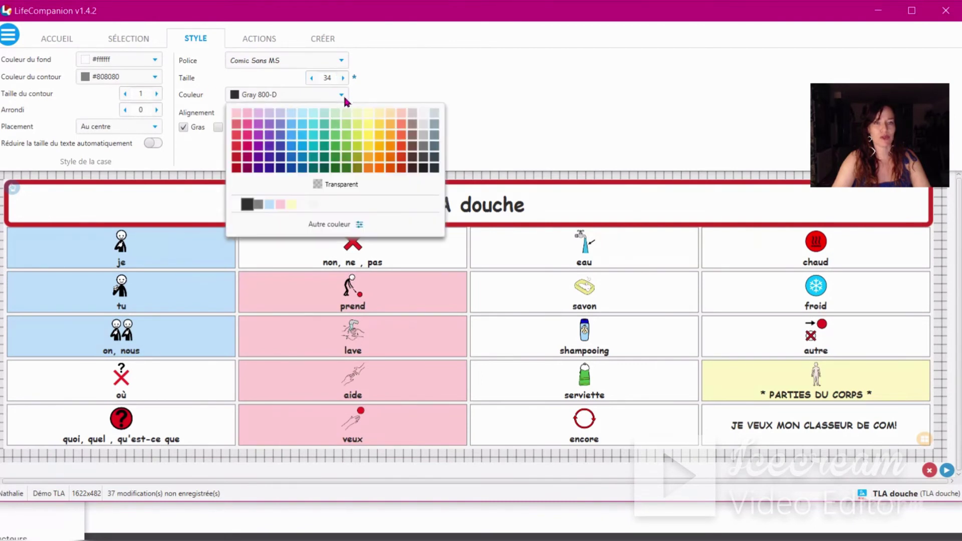
click(261, 128)
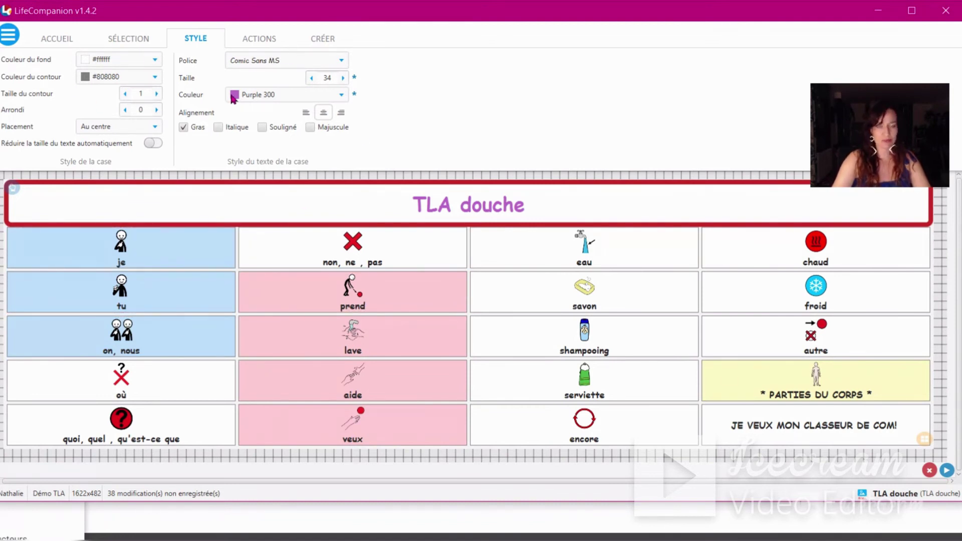
click(183, 128)
click(184, 129)
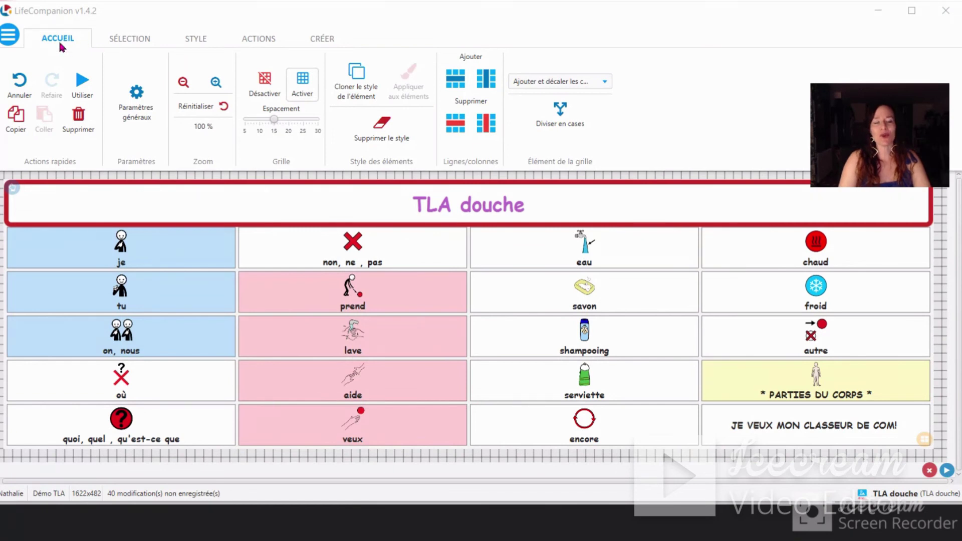
Export the configuration's grids from the general settings as a PDF file named "TLA douche"
click(198, 40)
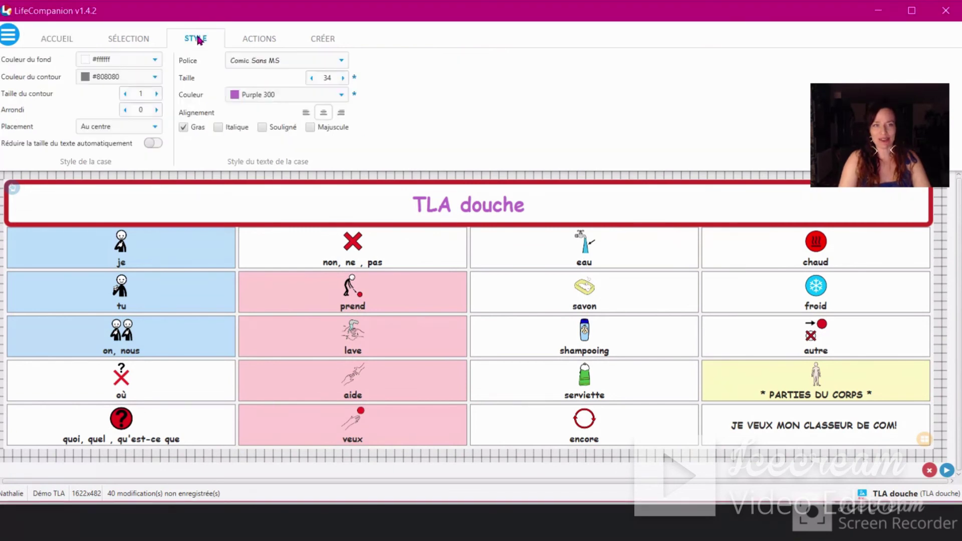
click(67, 40)
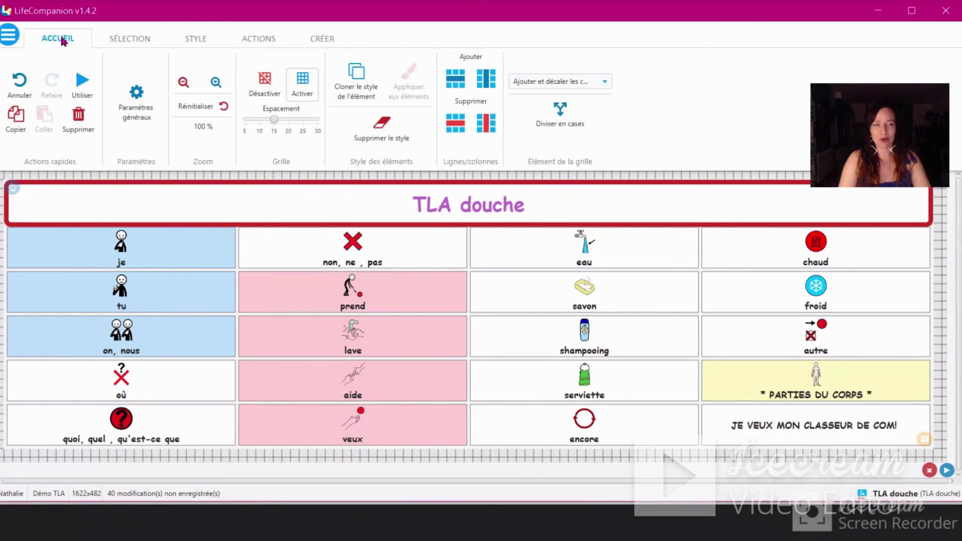
click(137, 100)
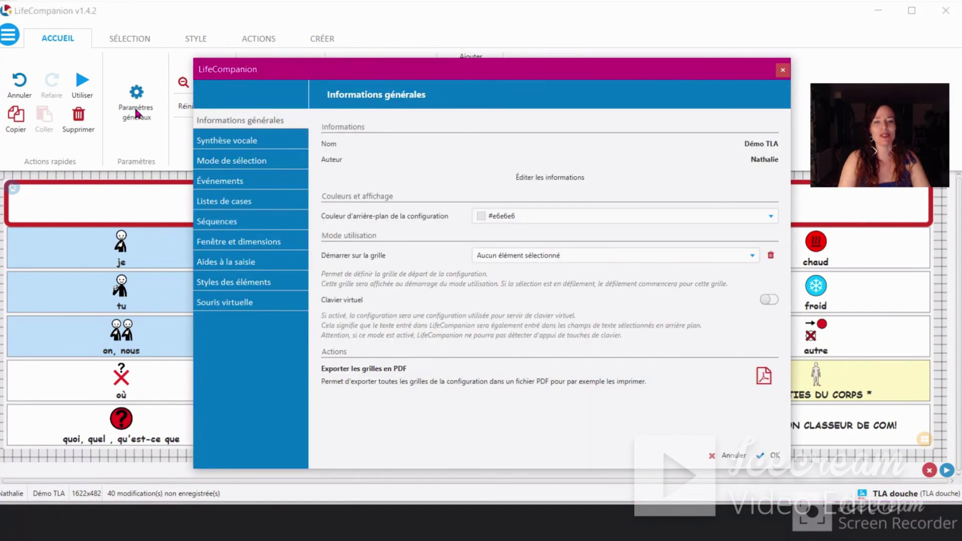
click(765, 377)
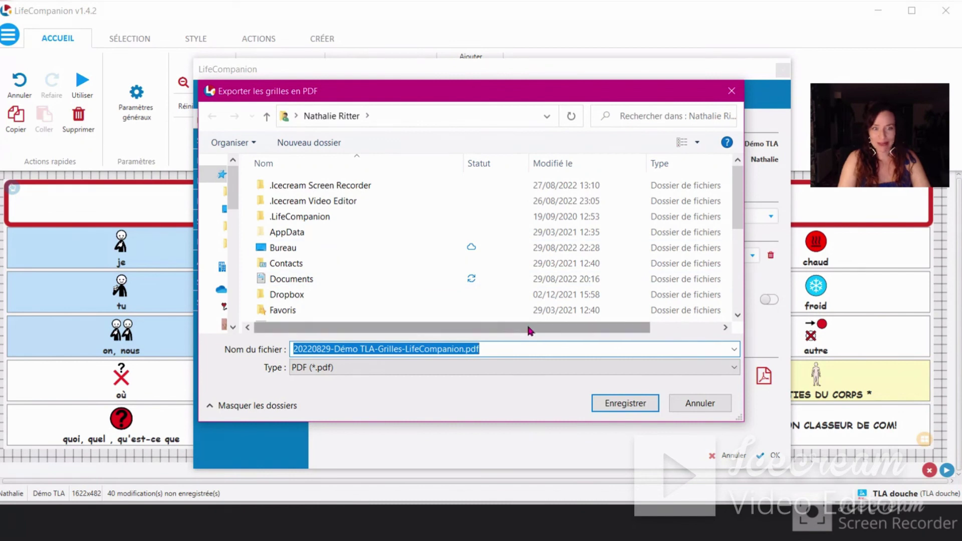
text(TLA douche)
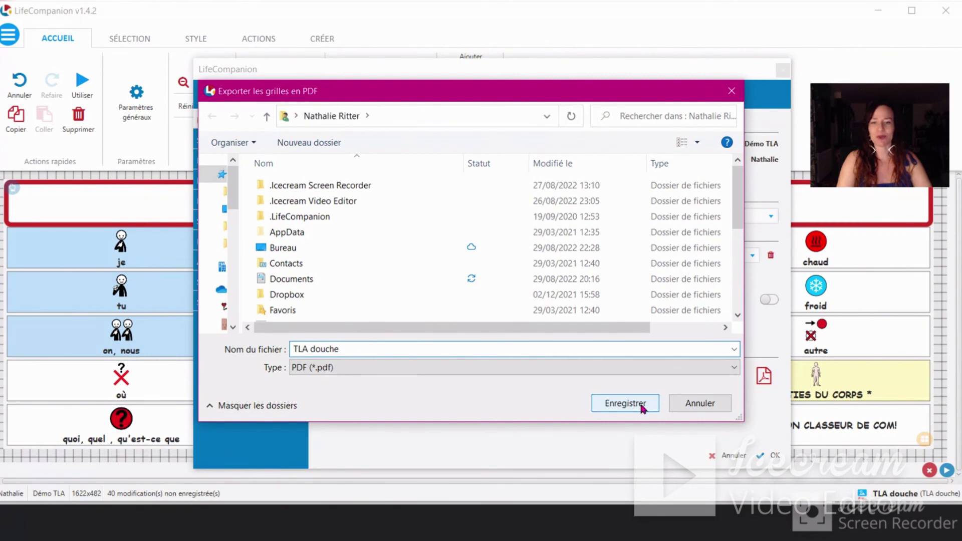
click(625, 403)
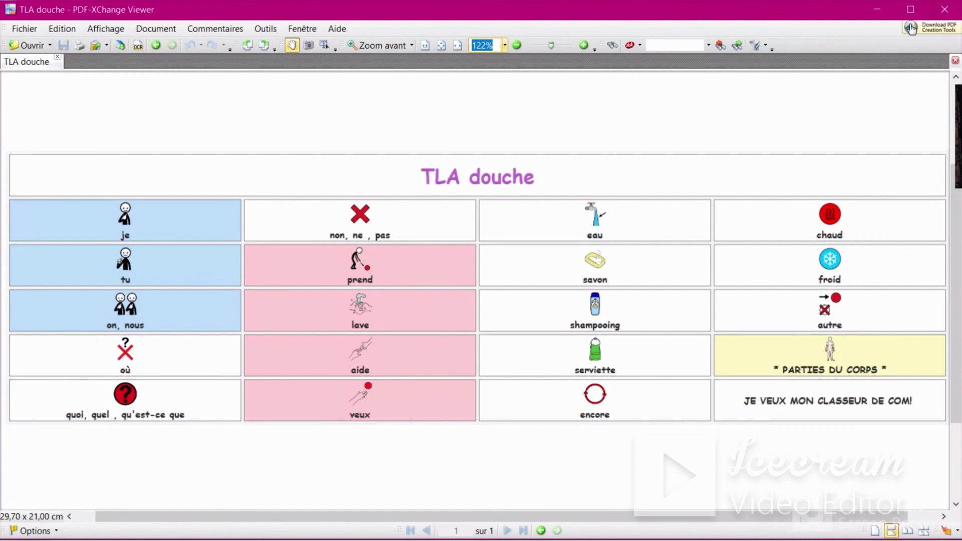
Switch to Photos and view "tableau final.JPG" with the example sentences around the finished board
mouse_move(638, 540)
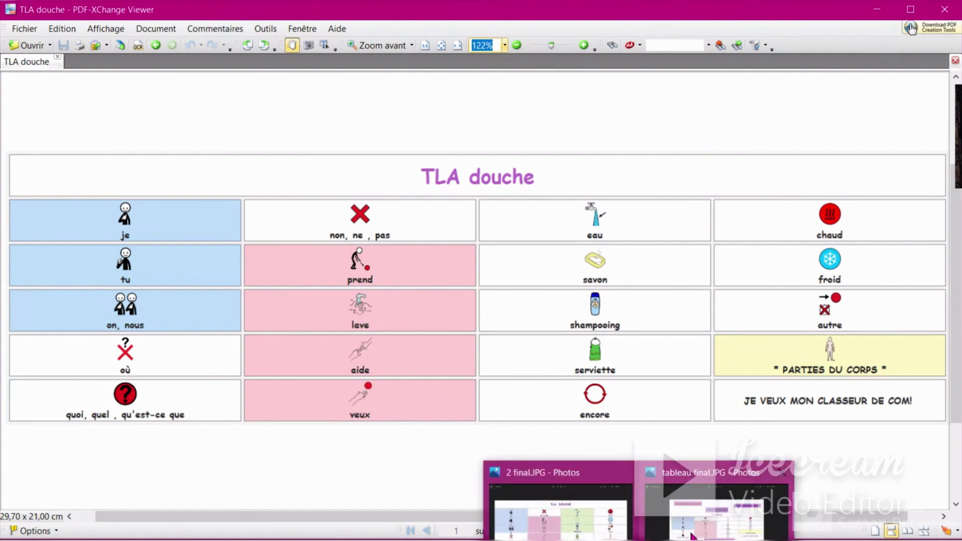
click(656, 473)
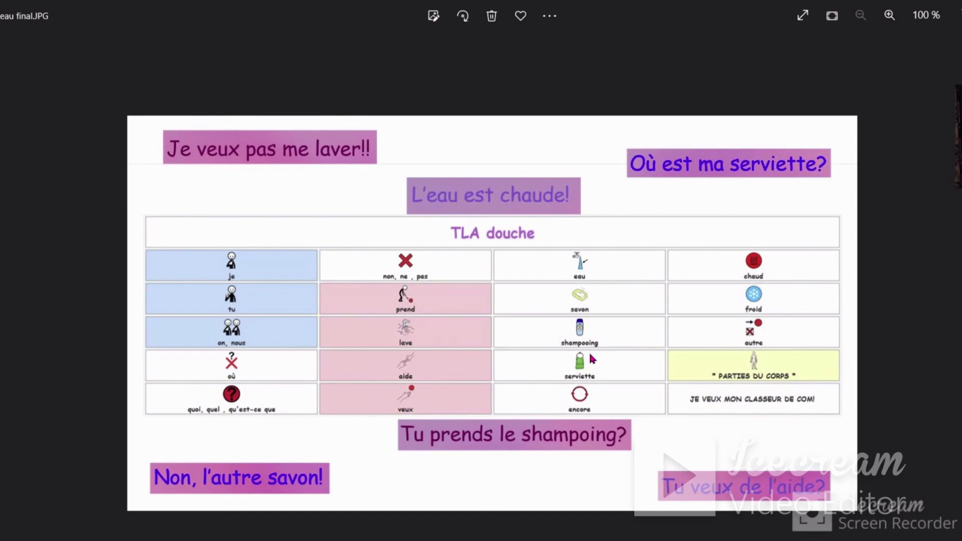
click(957, 135)
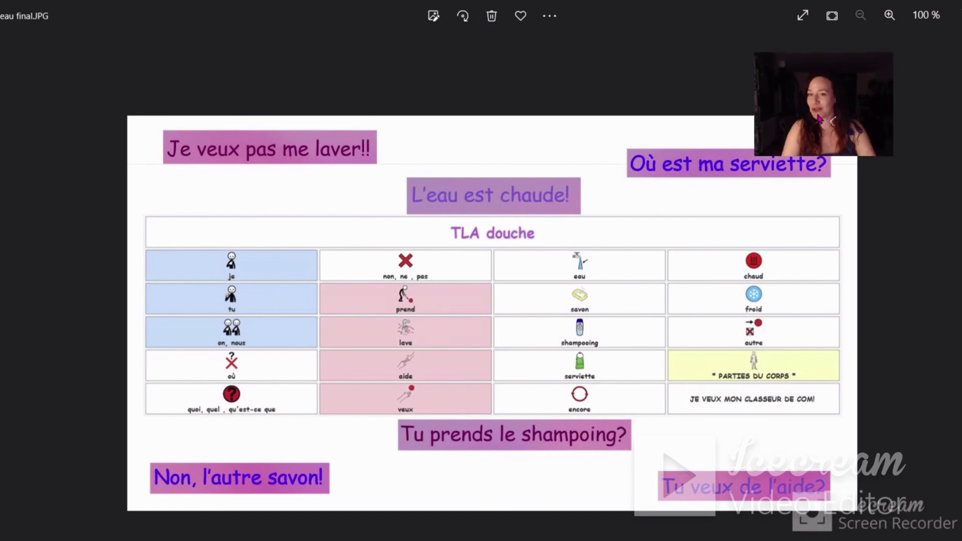